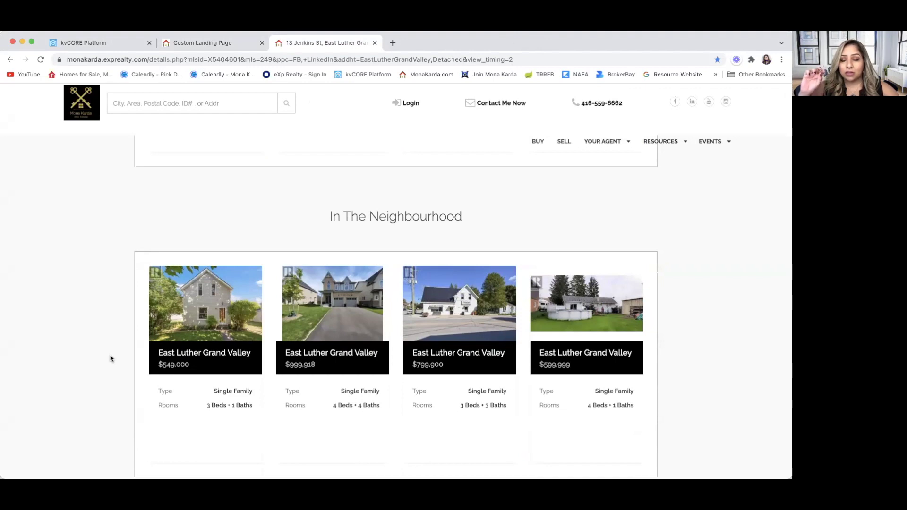
scroll(110, 359, "down", 3)
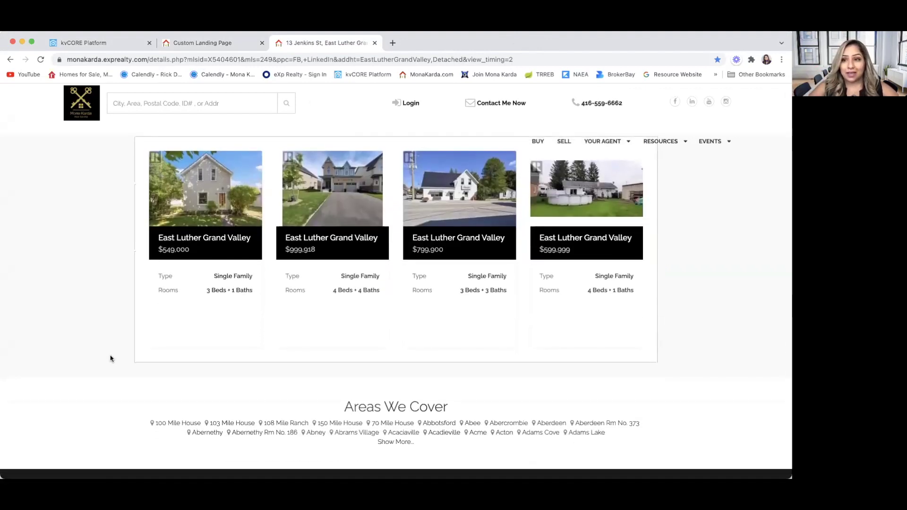
scroll(110, 358, "down", 3)
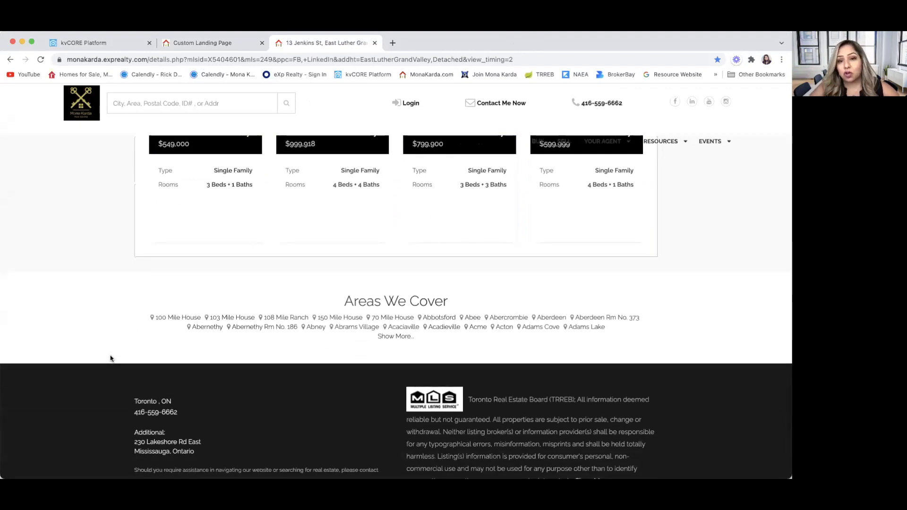
scroll(110, 359, "down", 7)
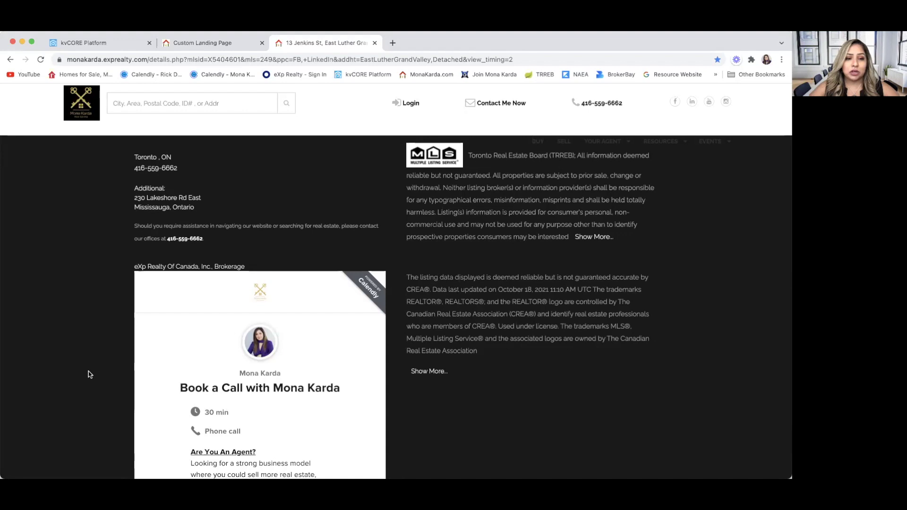
scroll(89, 374, "down", 1)
scroll(89, 374, "down", 2)
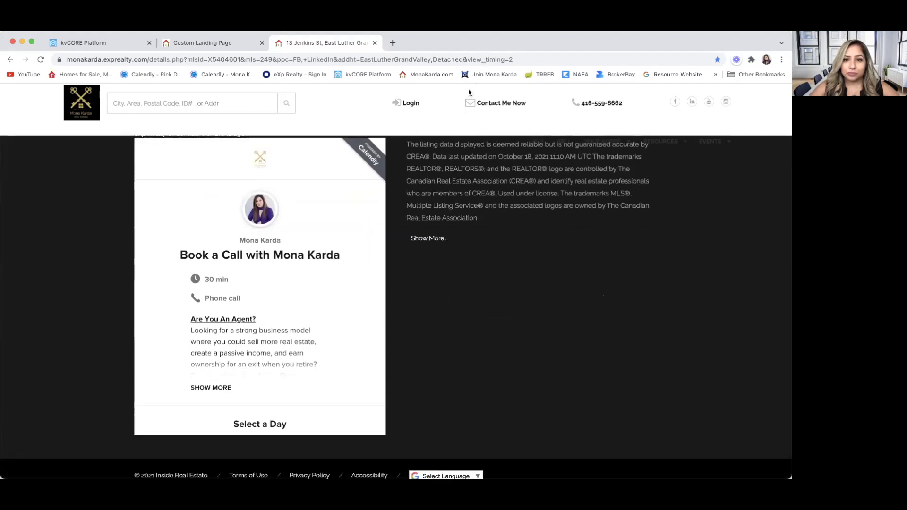
scroll(99, 328, "down", 1)
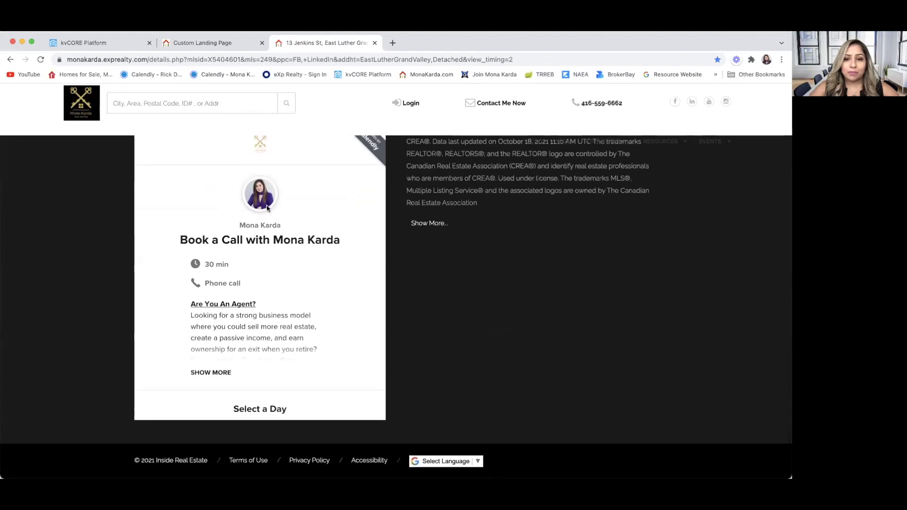
scroll(226, 325, "down", 5)
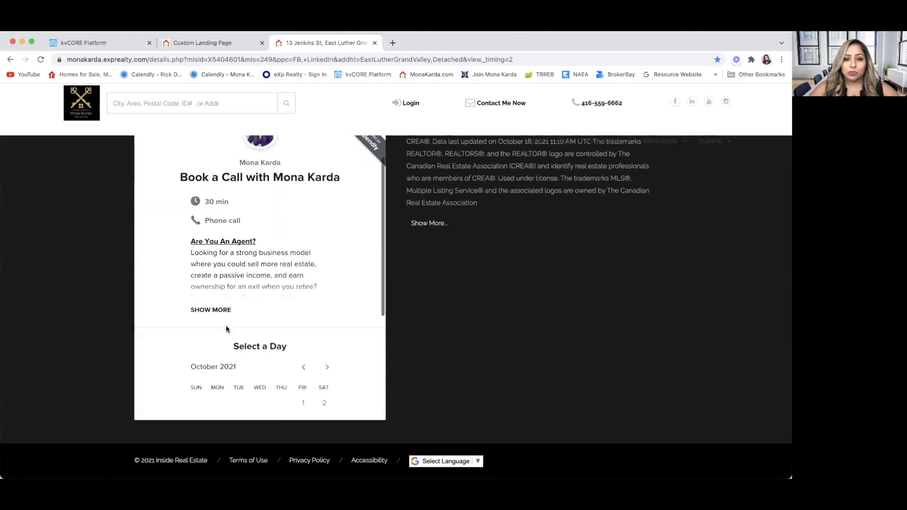
scroll(208, 297, "up", 6)
scroll(208, 298, "up", 5)
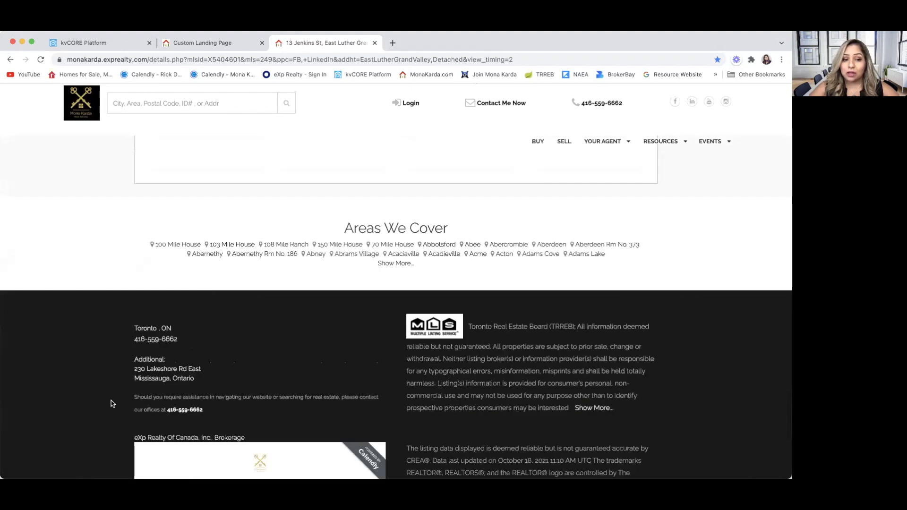
scroll(112, 373, "down", 5)
scroll(233, 260, "down", 5)
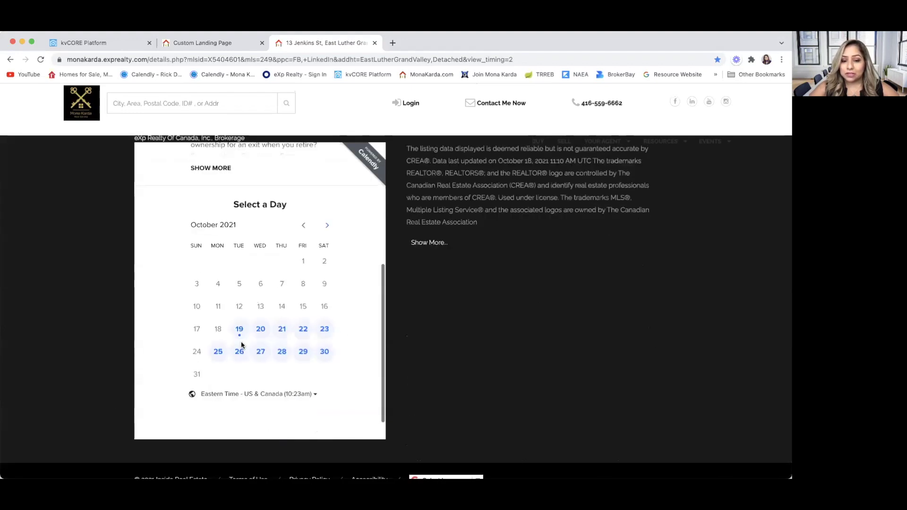
scroll(81, 421, "down", 2)
scroll(82, 423, "up", 8)
scroll(82, 424, "down", 4)
scroll(81, 423, "up", 15)
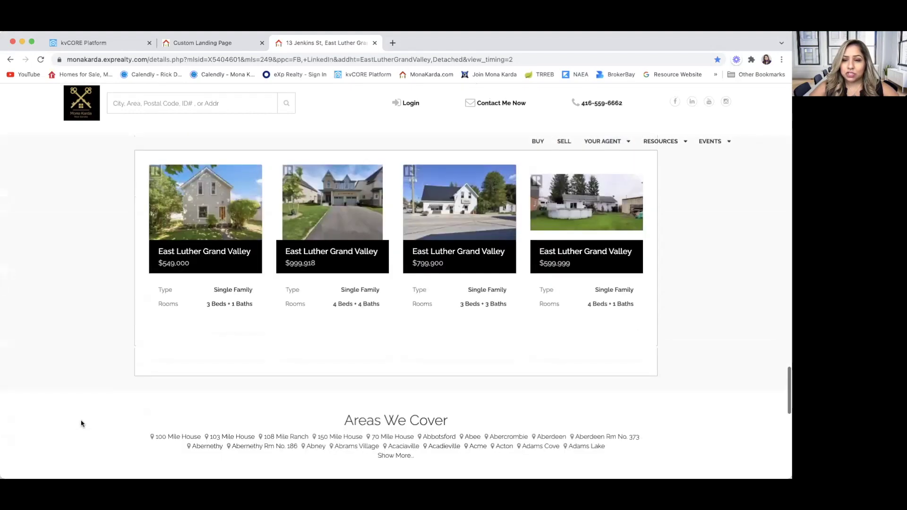
scroll(81, 423, "up", 20)
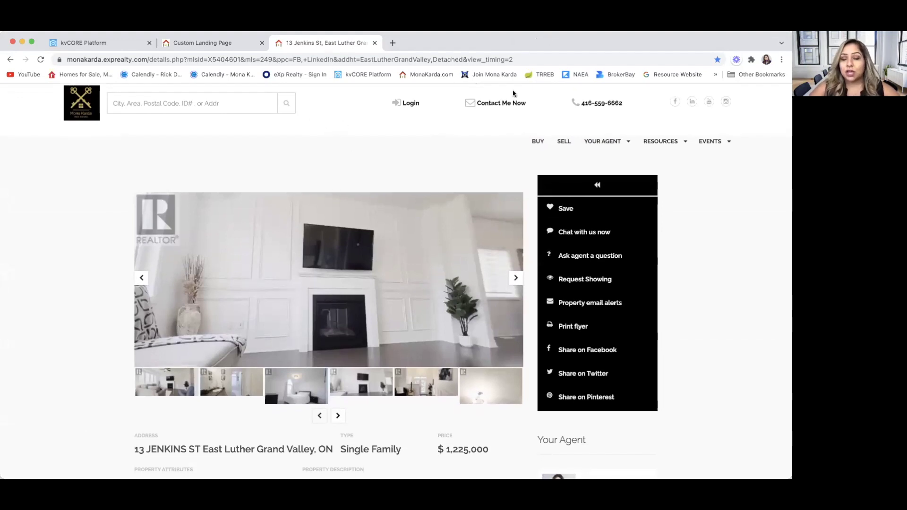
Step: Copy the squeeze page's generated myre.io short link to the clipboard
left_click(85, 42)
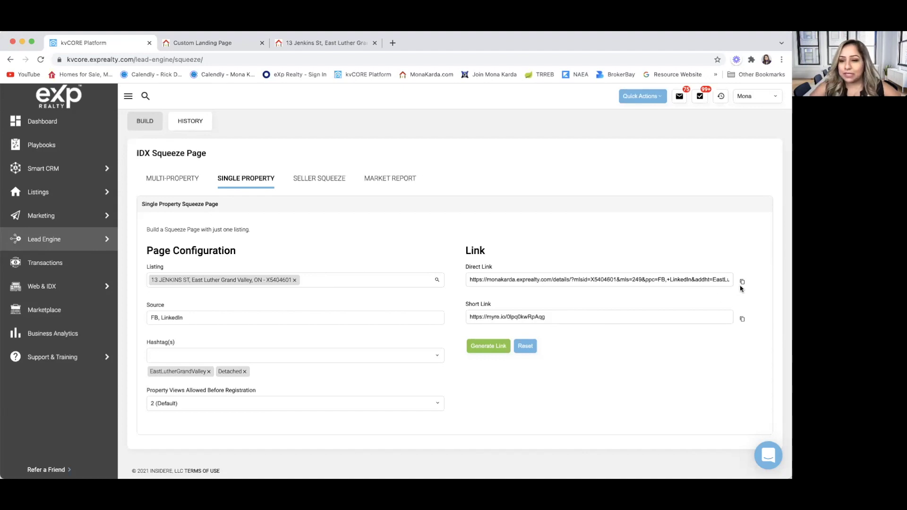
left_click(742, 318)
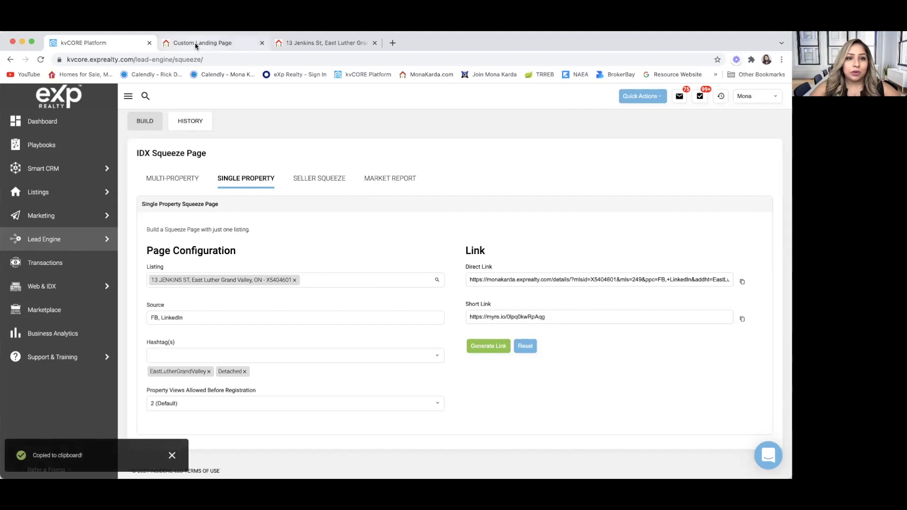
left_click(195, 45)
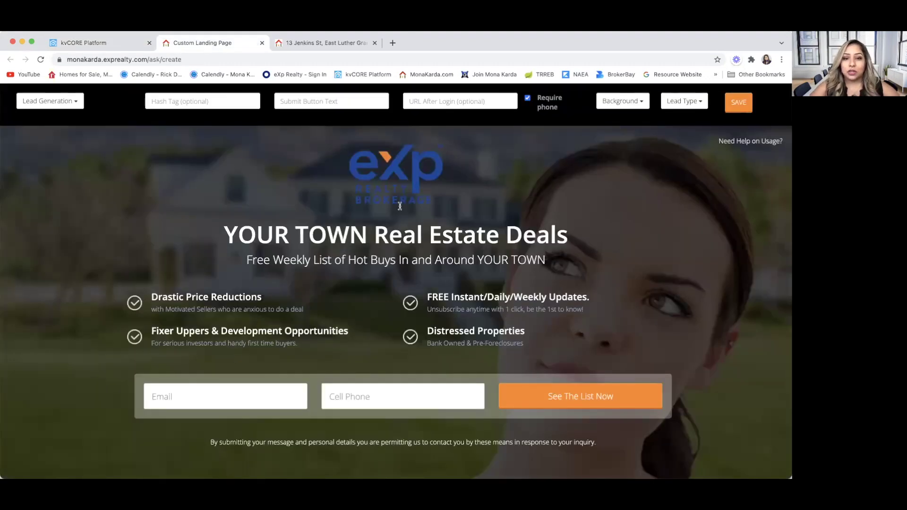
Step: Paste the short link as the URL After Login, and delete the logo and four feature bullets
left_click(443, 103)
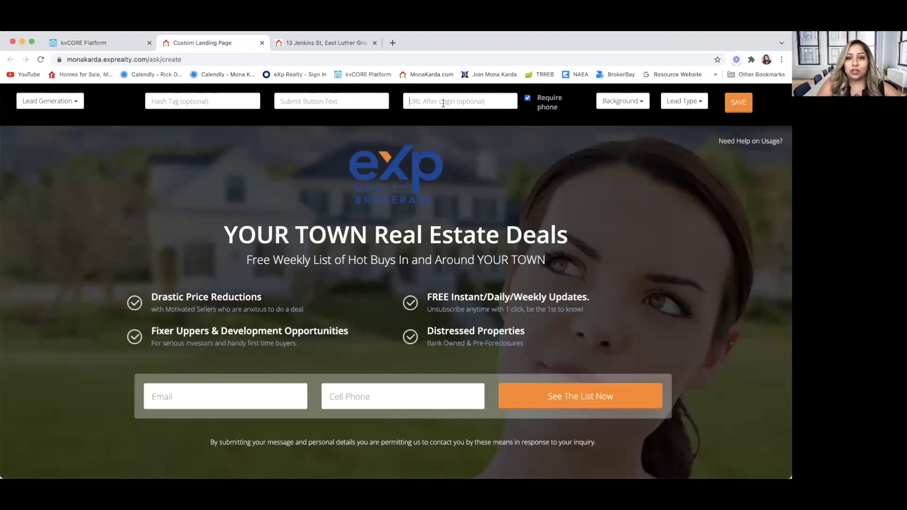
key("super+v")
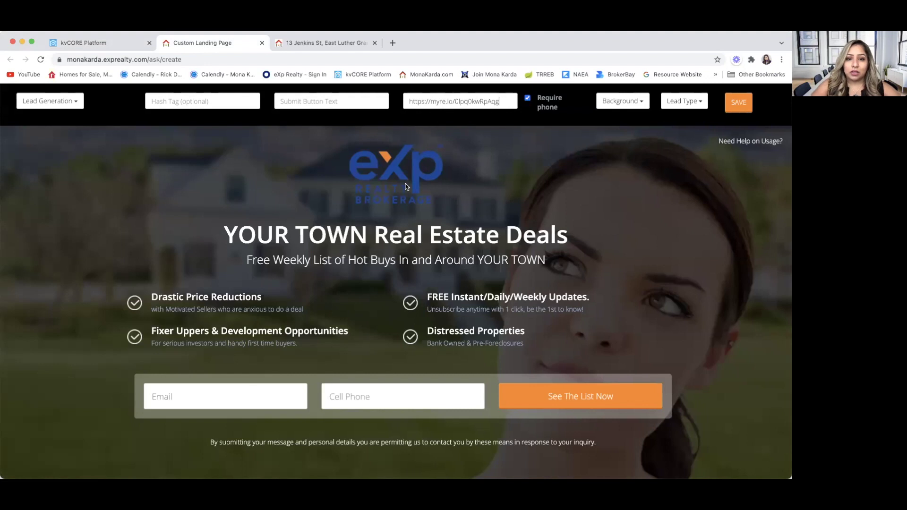
scroll(482, 130, "down", 3)
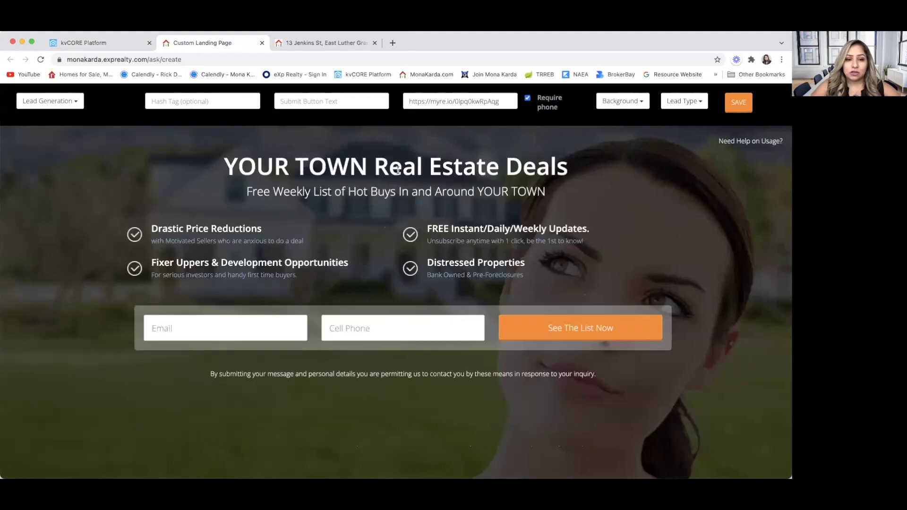
double_click(213, 230)
double_click(216, 230)
double_click(484, 228)
double_click(475, 232)
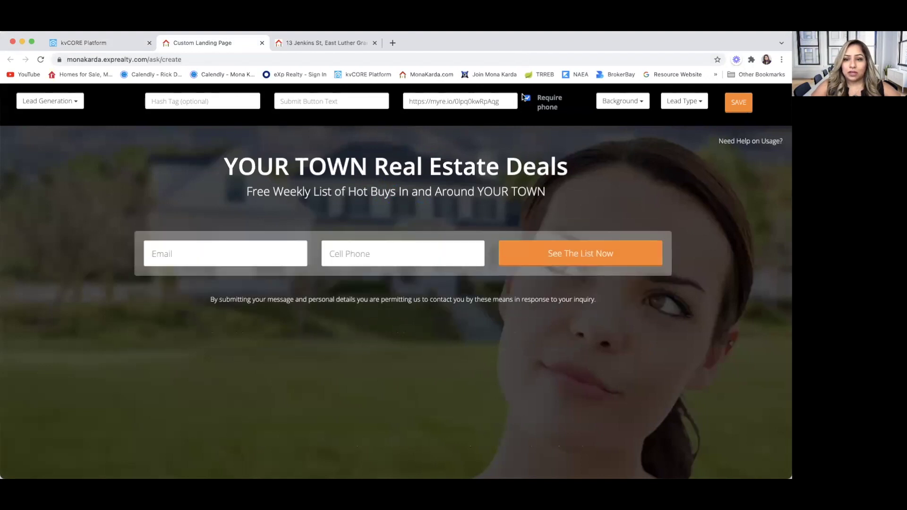
left_click(324, 42)
scroll(500, 338, "down", 2)
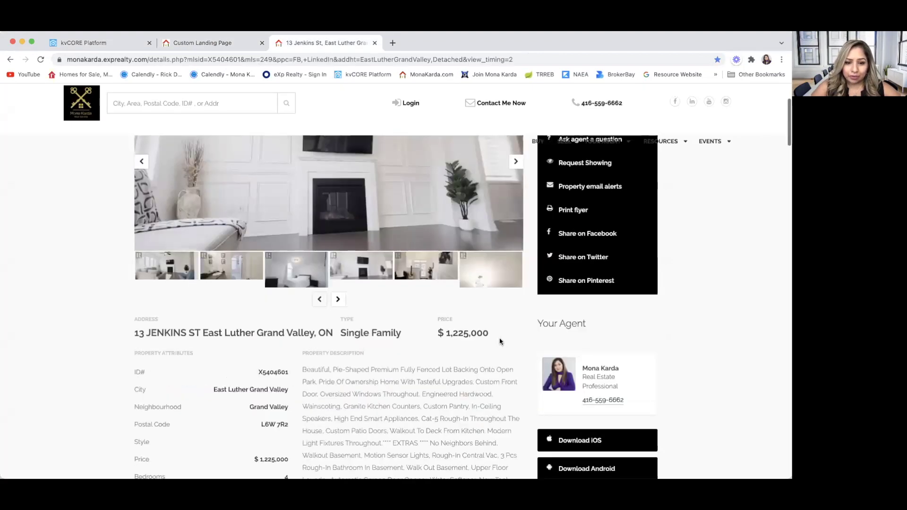
scroll(500, 339, "down", 2)
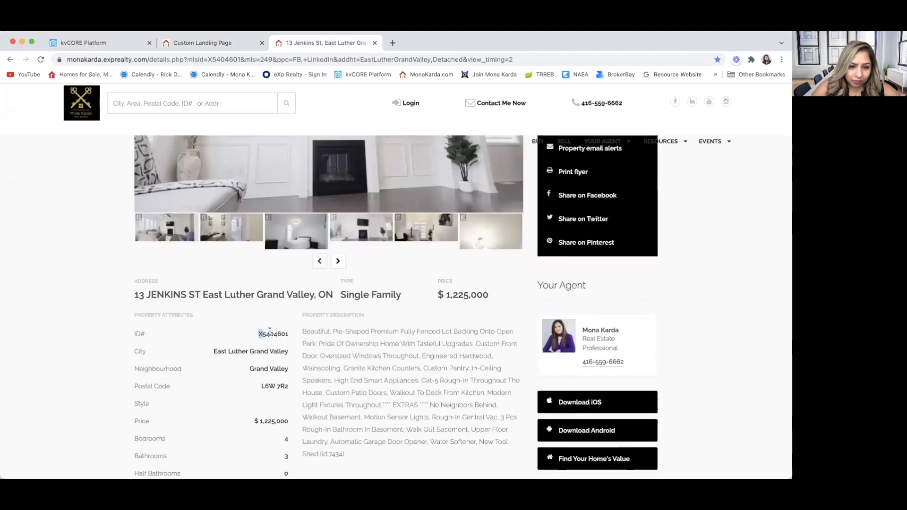
left_click_drag(259, 334, 288, 336)
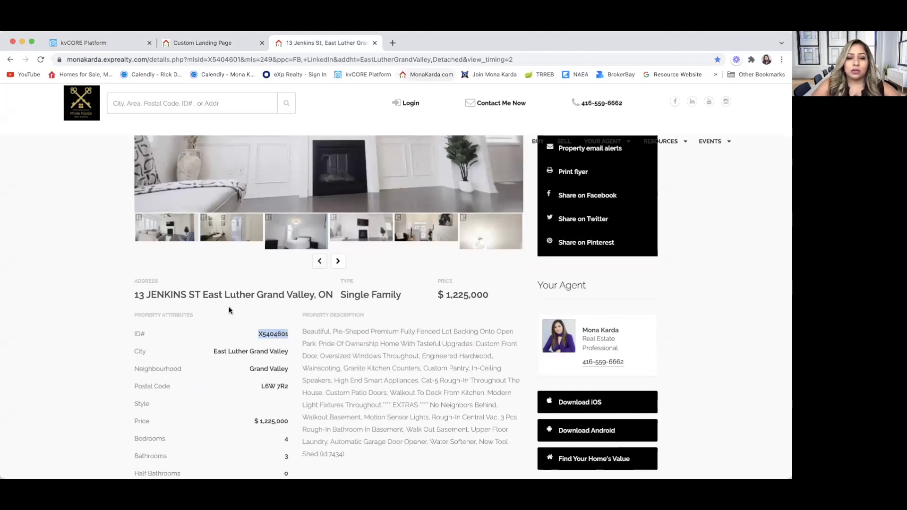
left_click(278, 333)
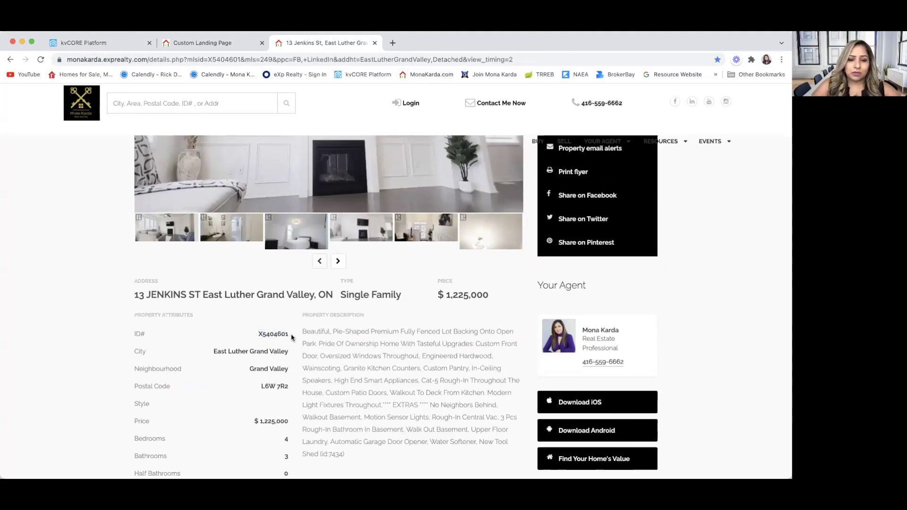
left_click_drag(259, 334, 288, 335)
double_click(283, 333)
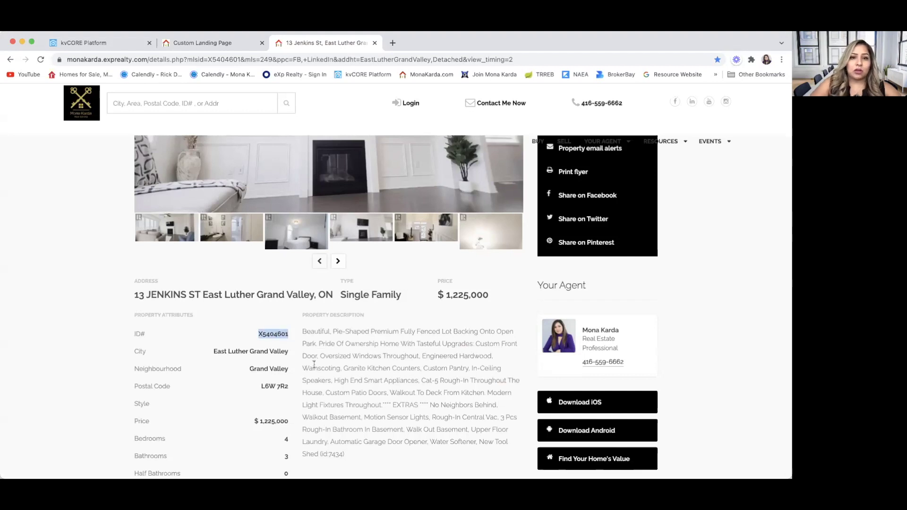
left_click(115, 45)
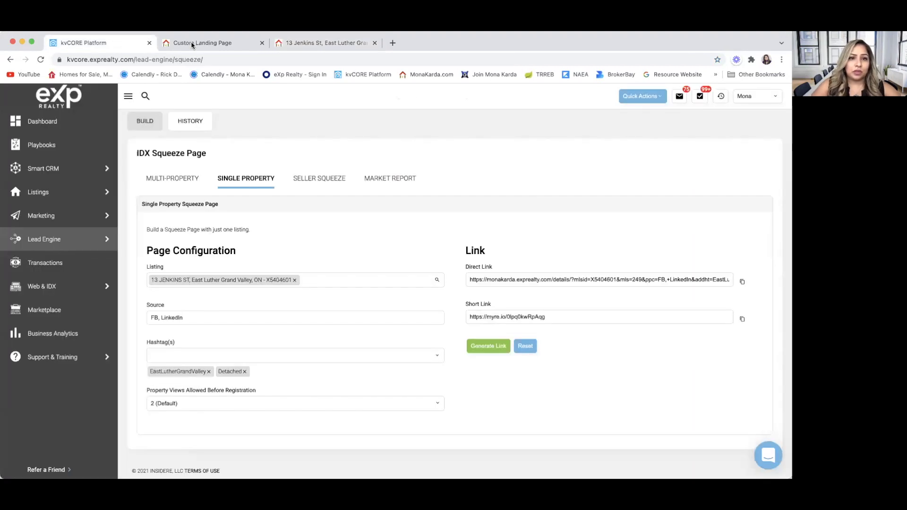
Step: Set the landing page background to the Primary MLS Image
left_click(196, 44)
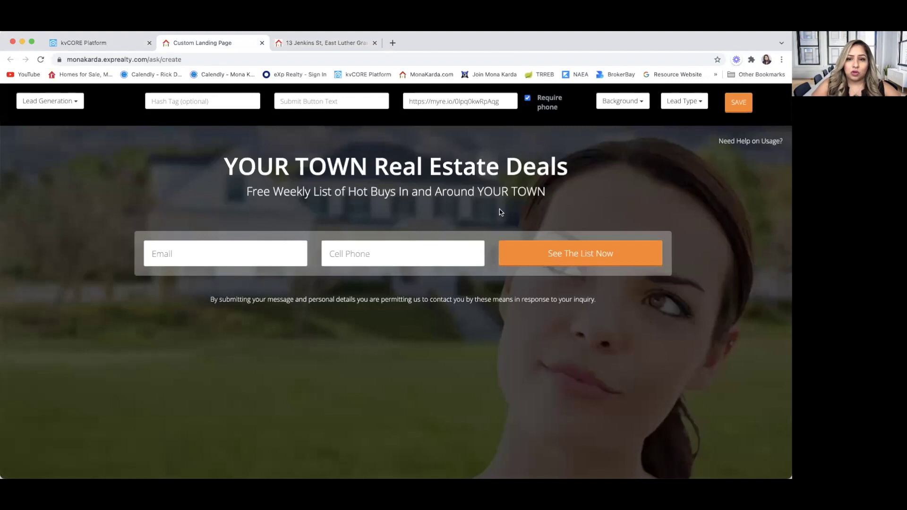
left_click(633, 107)
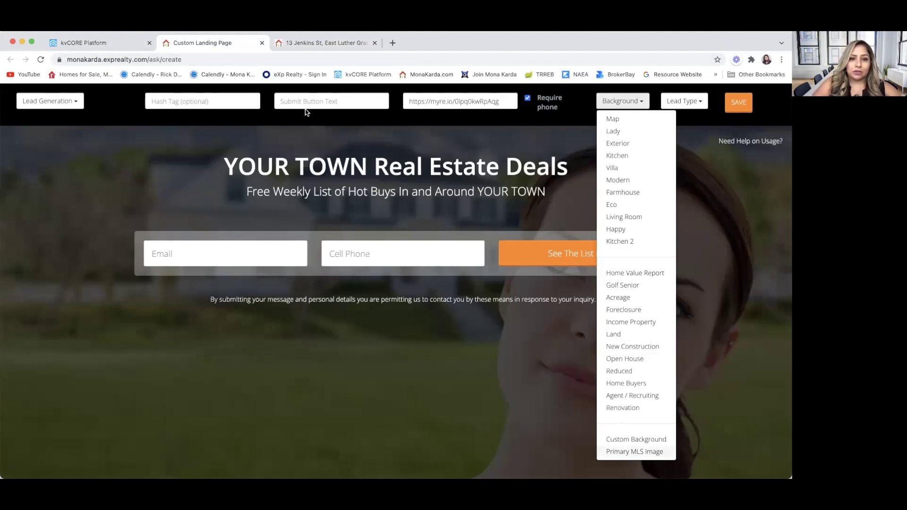
left_click(480, 137)
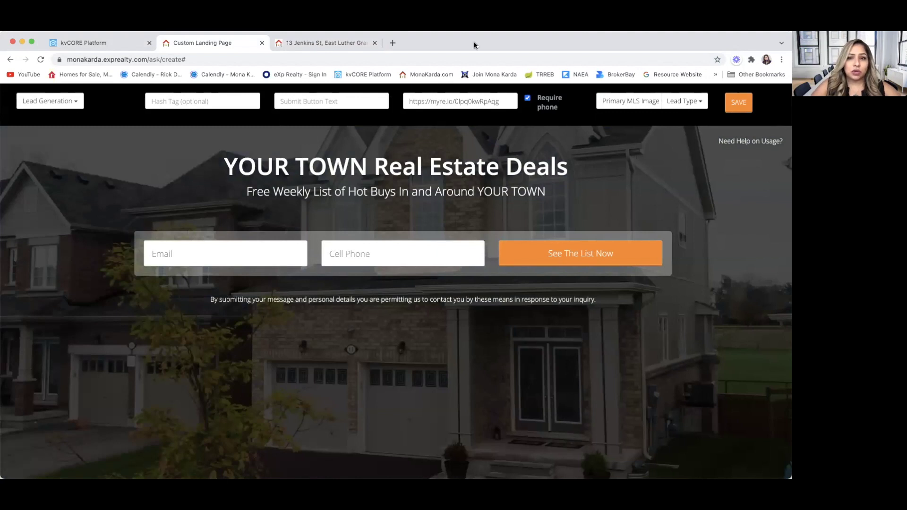
Step: Keep Lead Generation as the page type and enter the hashtag eastluthergrandvalley
left_click(75, 102)
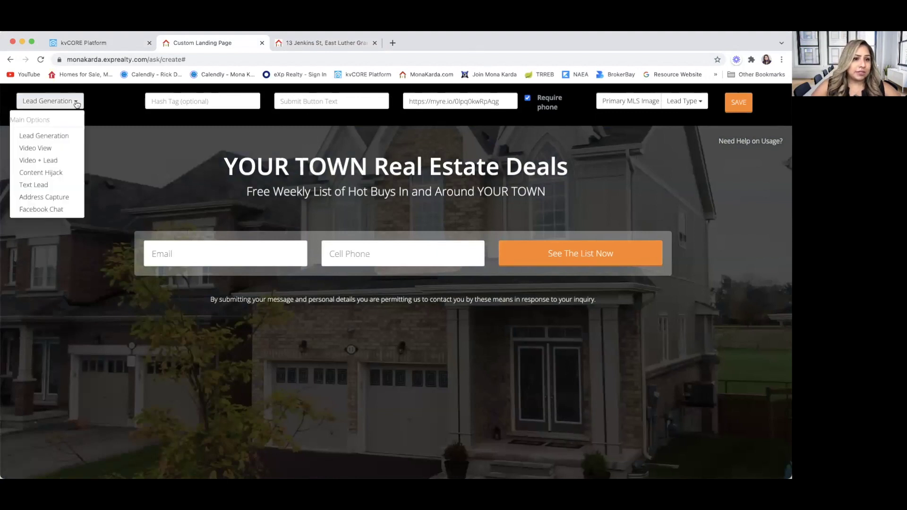
left_click(57, 139)
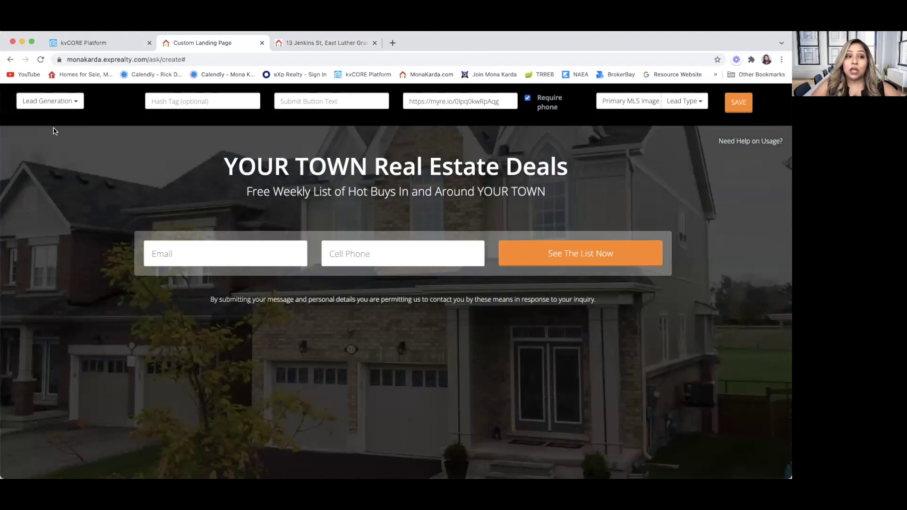
left_click(76, 105)
left_click(75, 106)
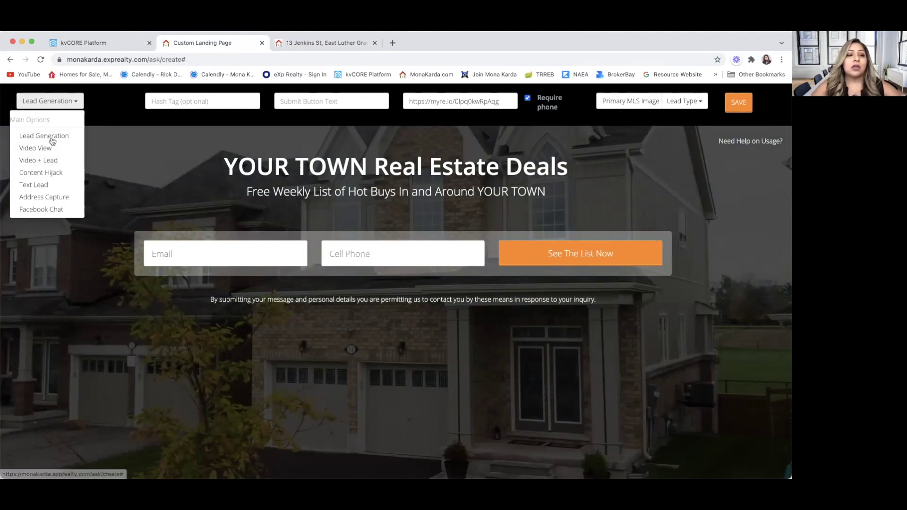
left_click(53, 137)
left_click(204, 101)
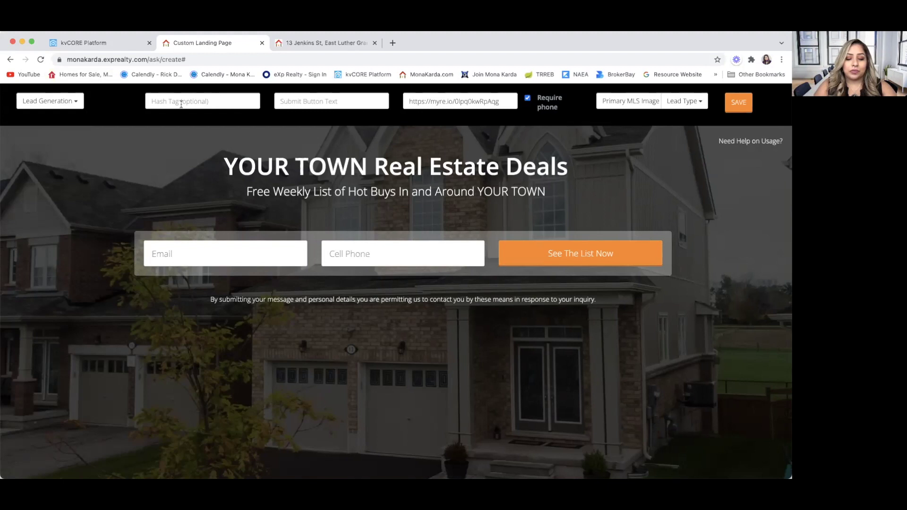
type("eas")
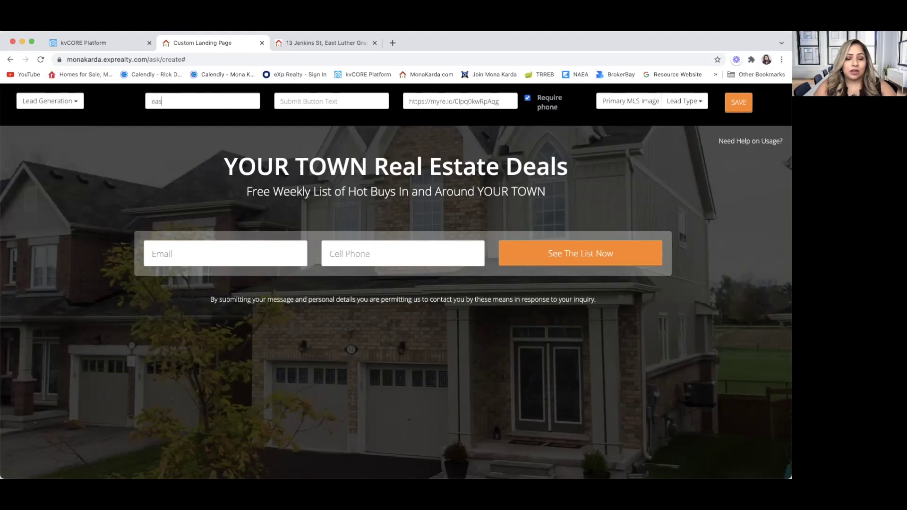
type("tluther")
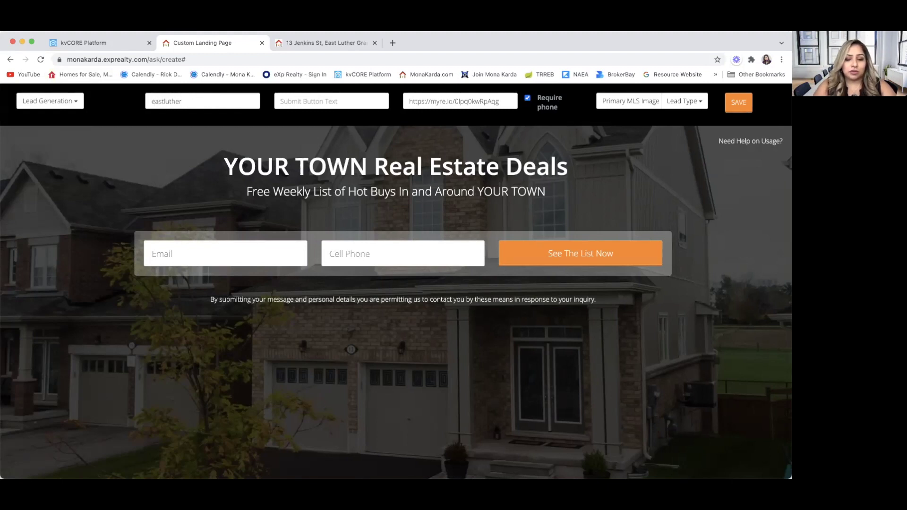
type("grandvalley, detached")
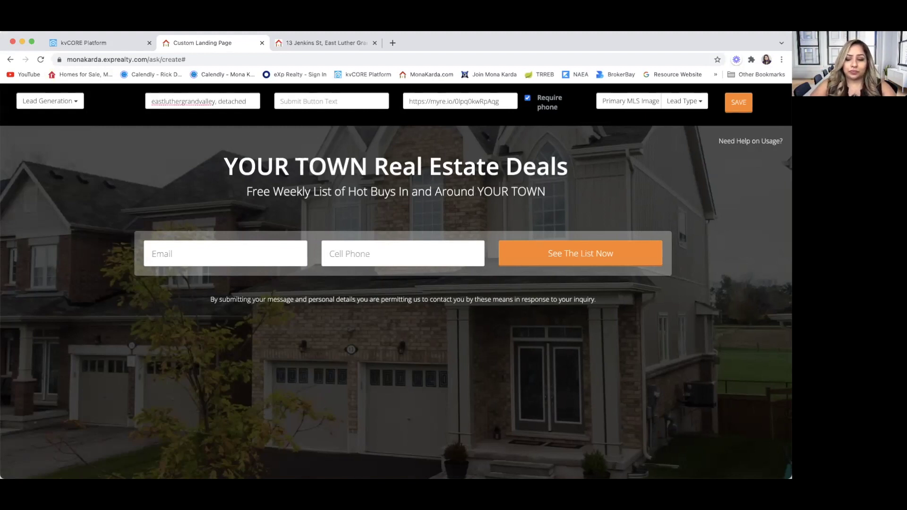
Step: Set the submit button text to LEARN MORE
left_click(312, 103)
type("L")
key("BackSpace")
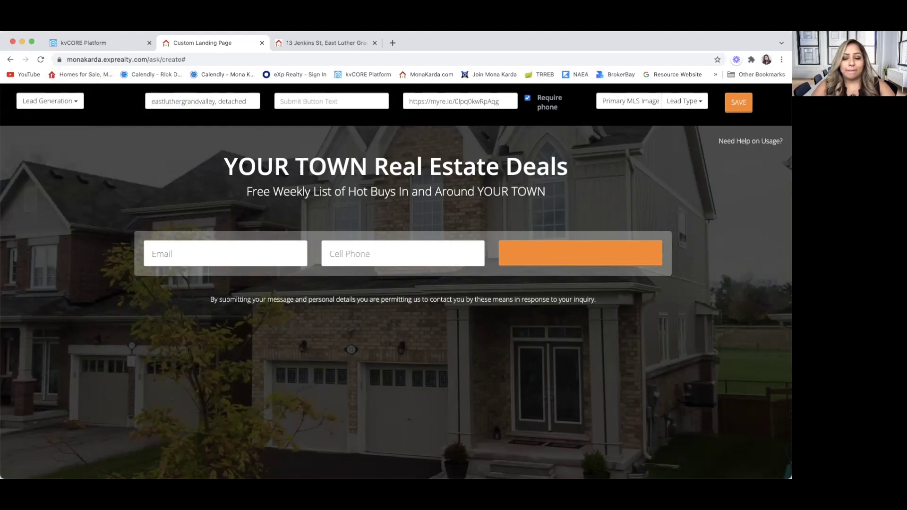
type("BOOK")
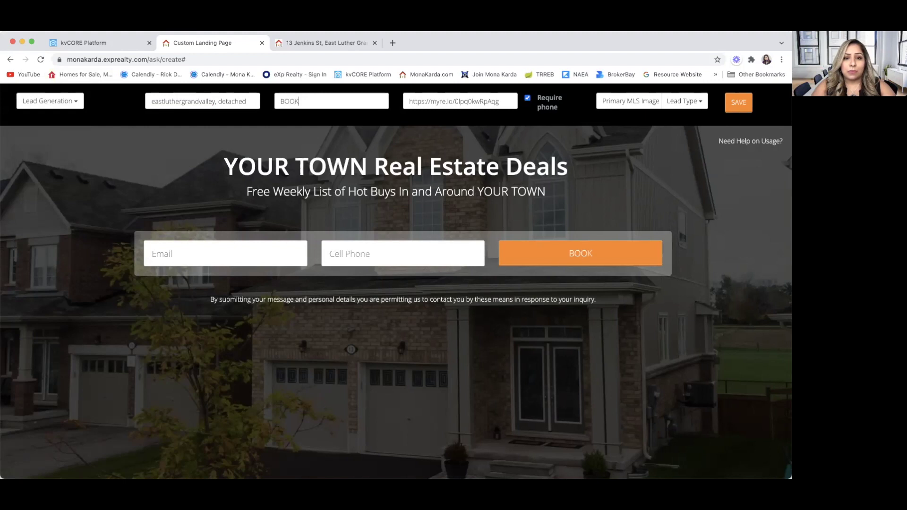
type(" A VIE")
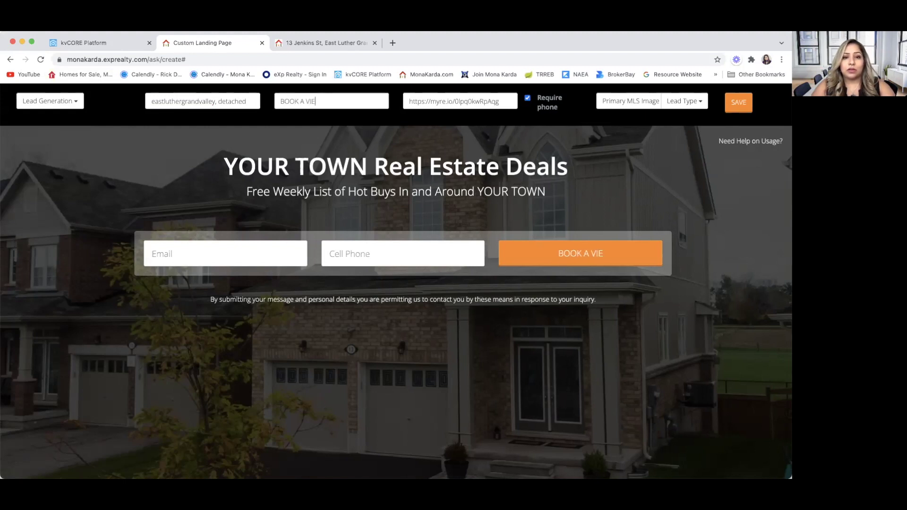
type("WING")
key("BackSpace")
key("BackSpace")
key("BackSpace")
key("BackSpace")
key("BackSpace")
key("BackSpace")
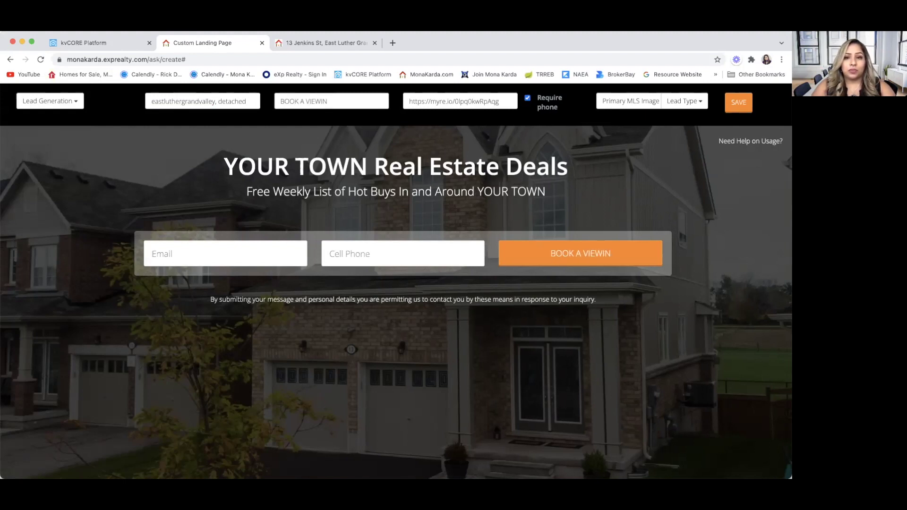
key("BackSpace")
key("BackSpace")
key("BackSpace")
key("BackSpace")
key("BackSpace")
key("BackSpace")
key("BackSpace")
key("BackSpace")
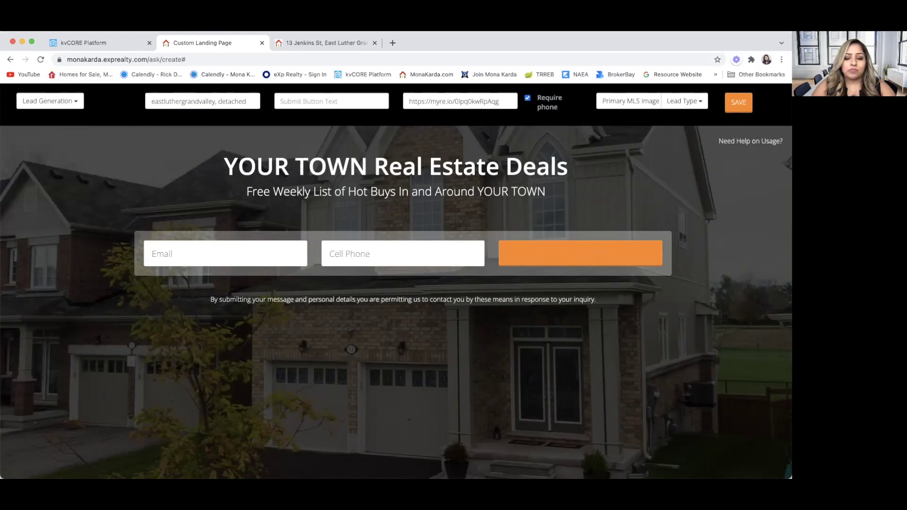
type("LEARN MORE")
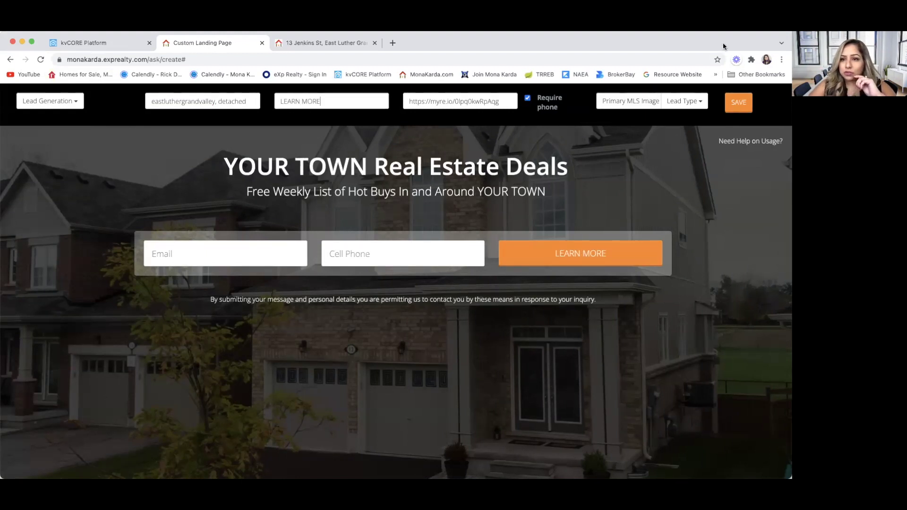
Step: Set the lead type to Buyer and the headline to 'HOT LISTING IN EAST LUTHER GRAND VALLEY'
left_click(704, 104)
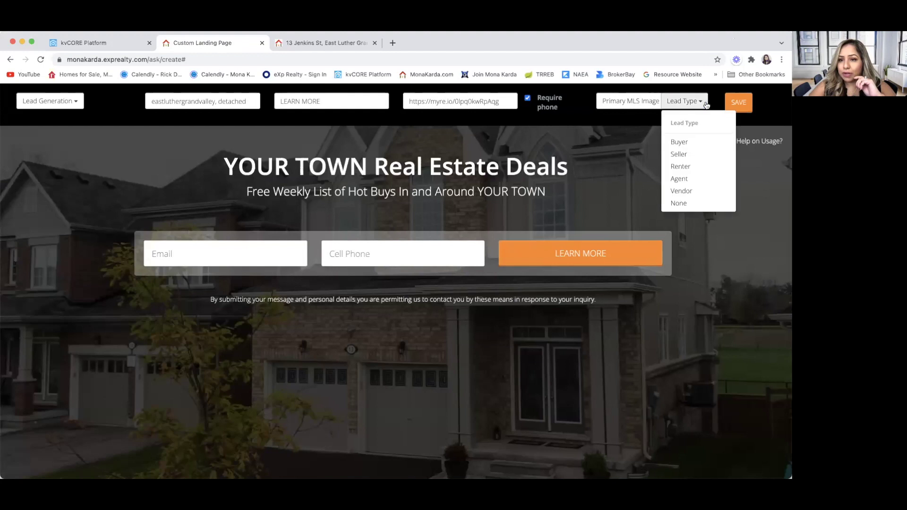
left_click(702, 147)
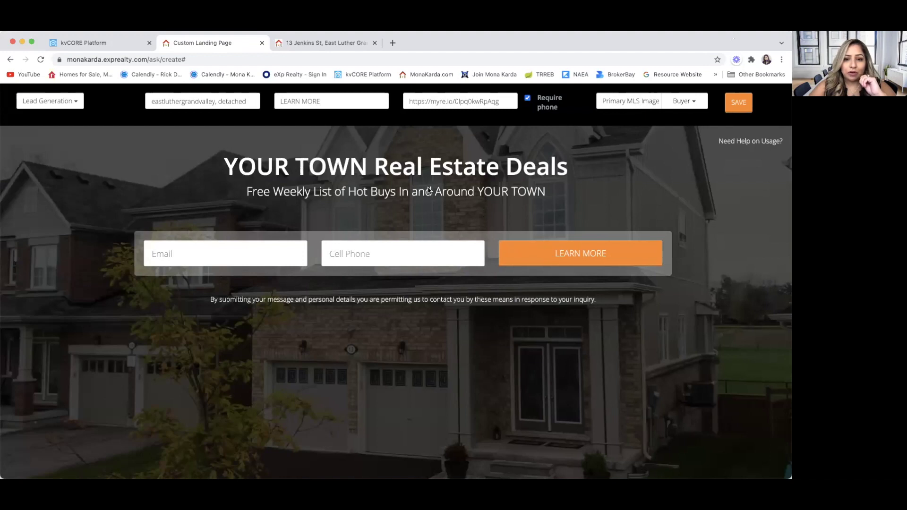
left_click(464, 175)
left_click_drag(582, 159, 233, 149)
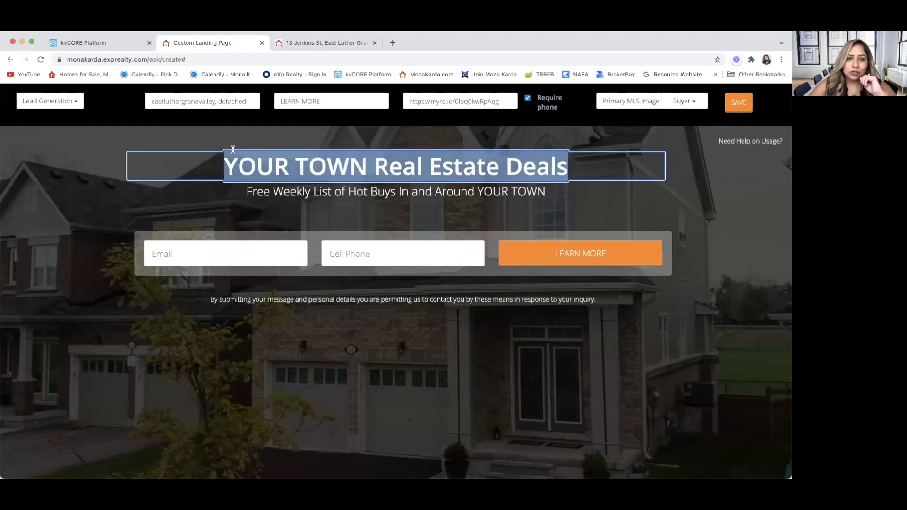
type("HOT")
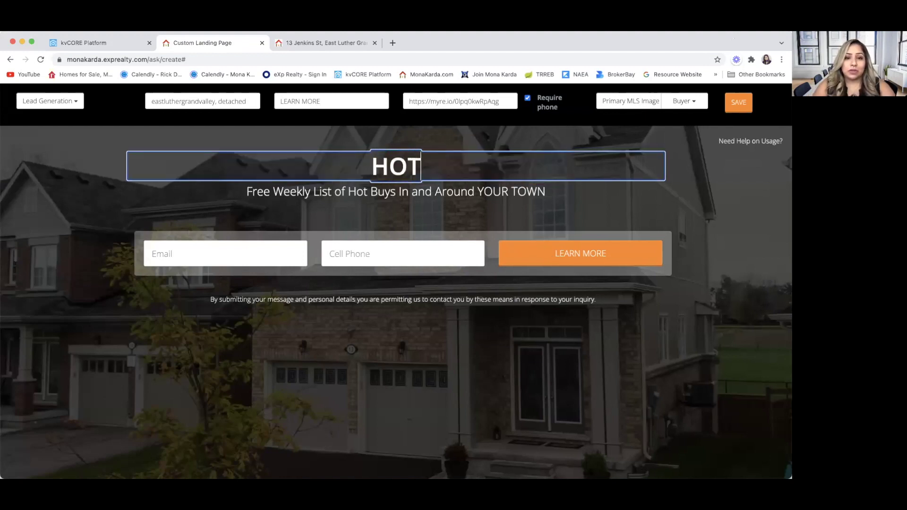
type(" LISTING I")
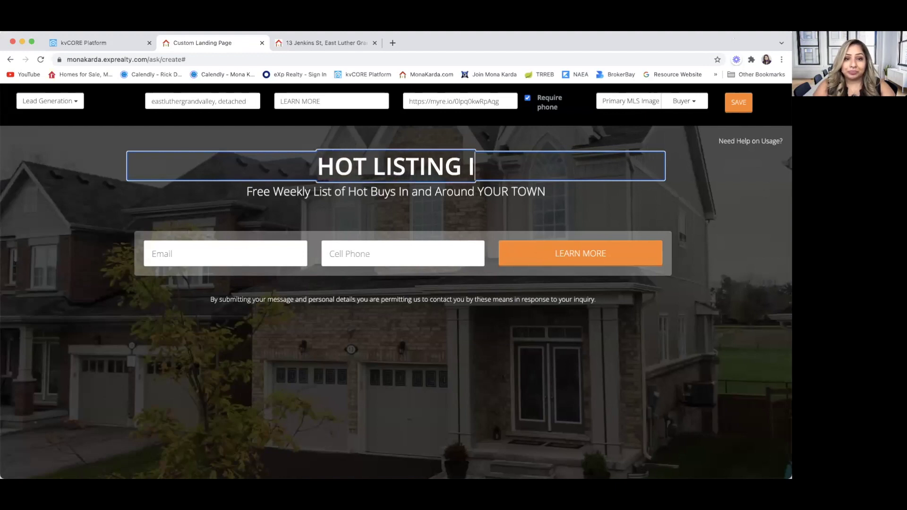
type("N EAST LUT")
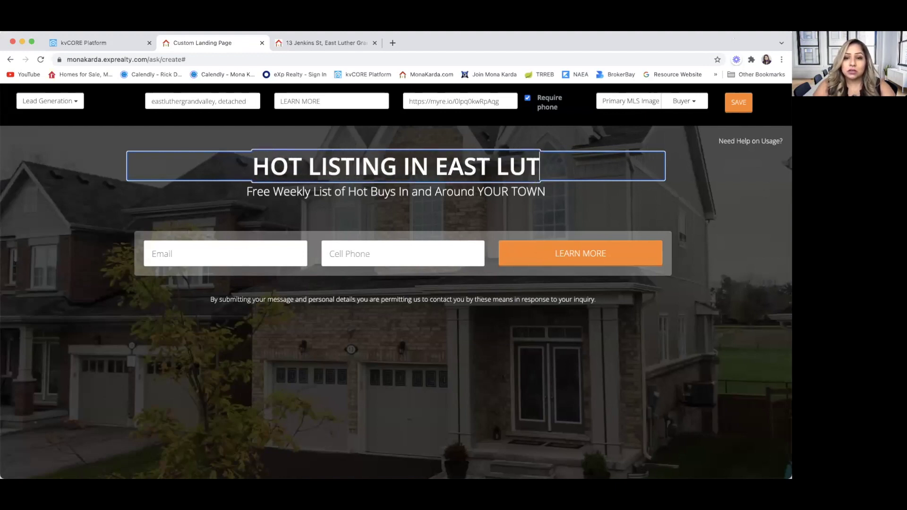
type("HER GRAND")
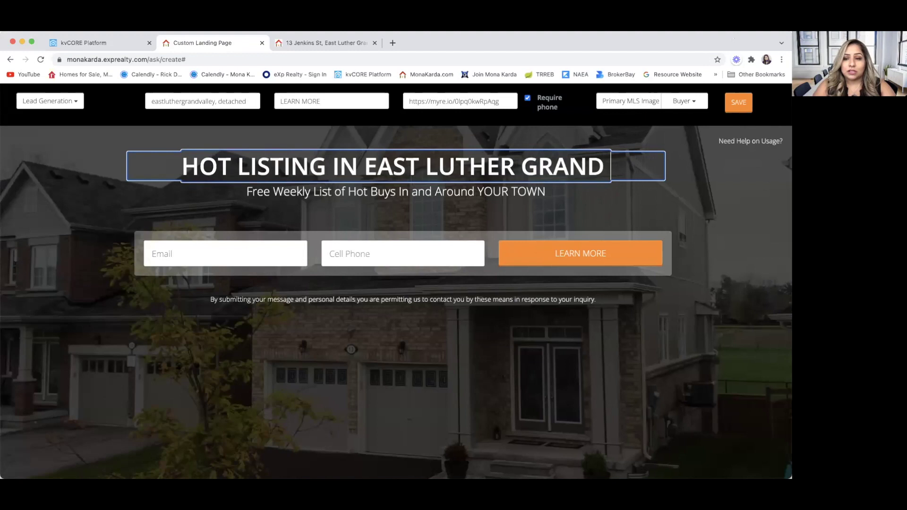
type(" VALLEY")
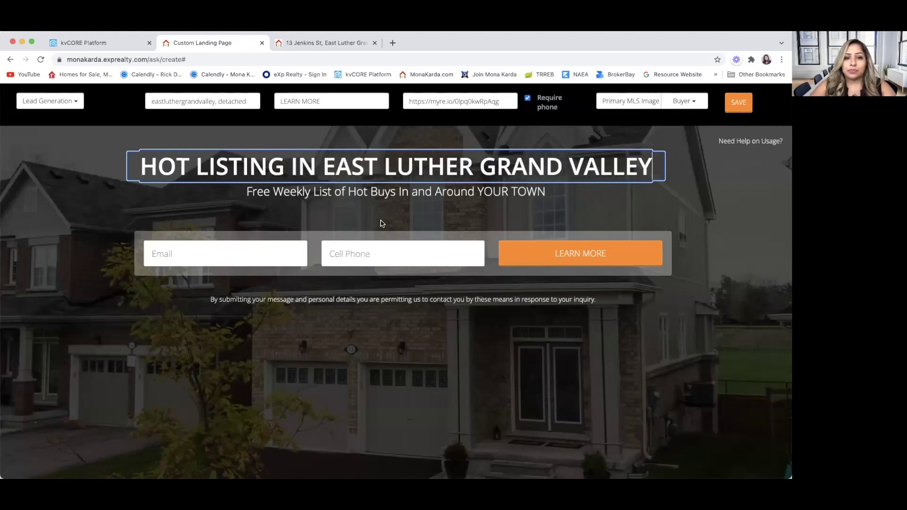
left_click(353, 380)
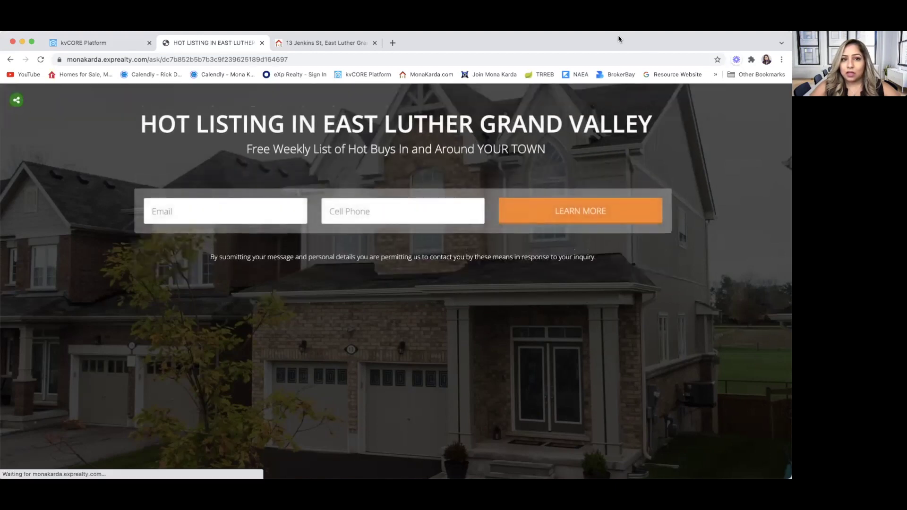
Step: Bookmark the published East Luther Grand Valley landing page
left_click(166, 28)
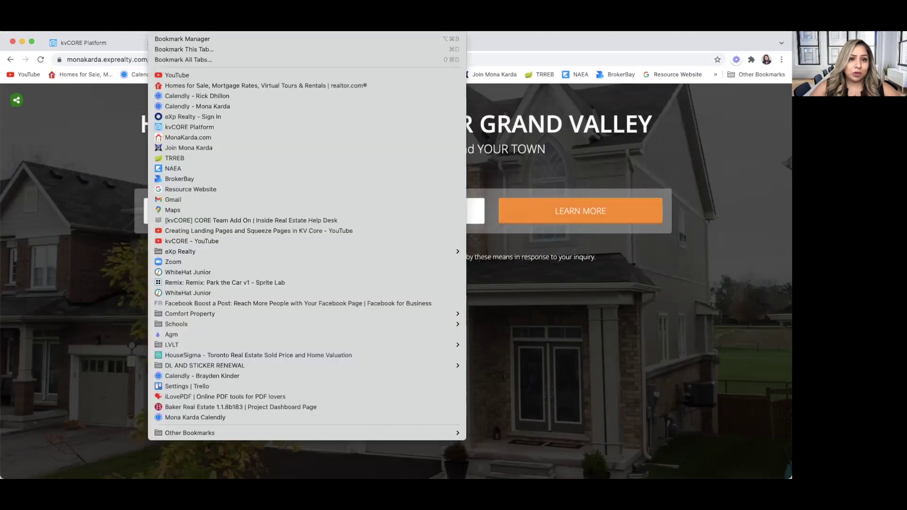
left_click(175, 49)
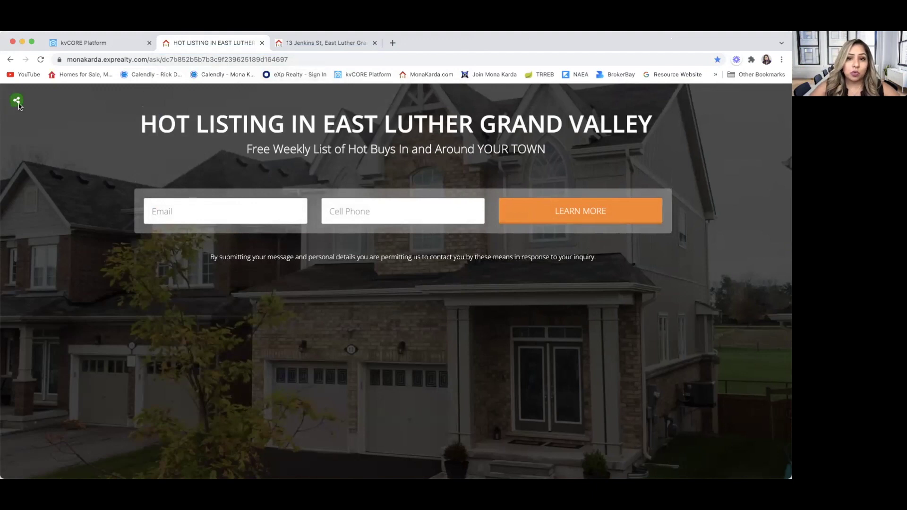
Step: Autofill the email and cell phone fields with saved entries
left_click(177, 212)
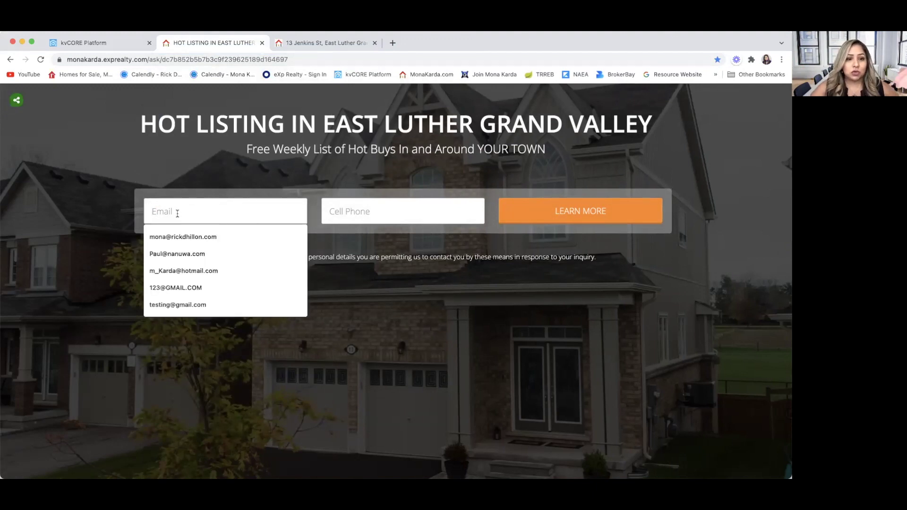
left_click(180, 271)
left_click(328, 208)
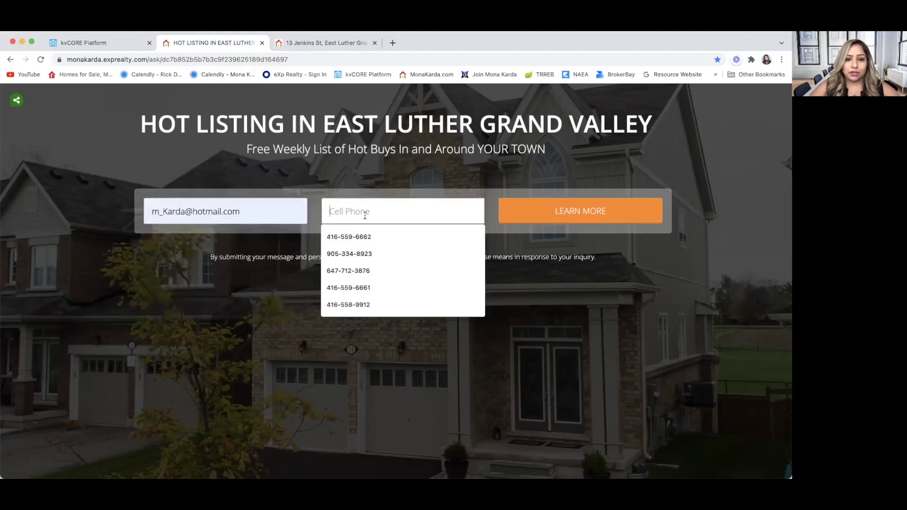
left_click(335, 236)
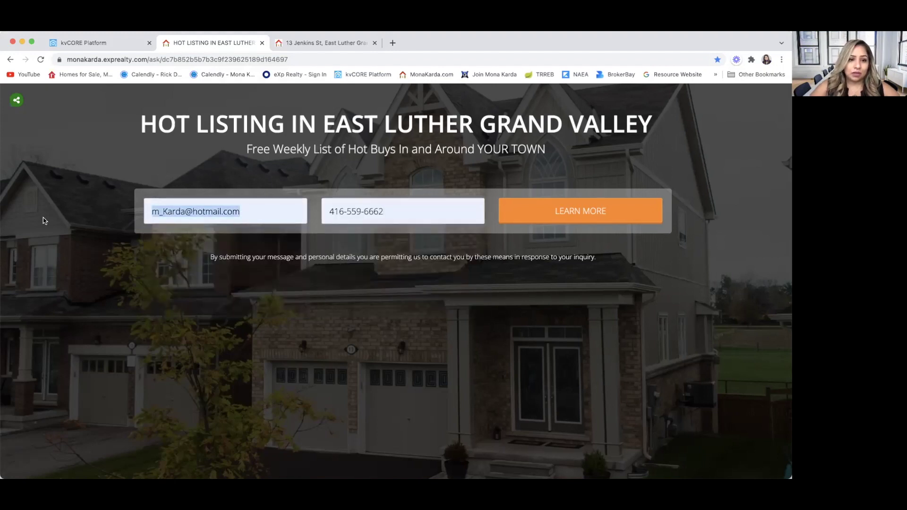
Step: Replace the email with a test address and submit the form as a test lead
left_click_drag(241, 212, 134, 211)
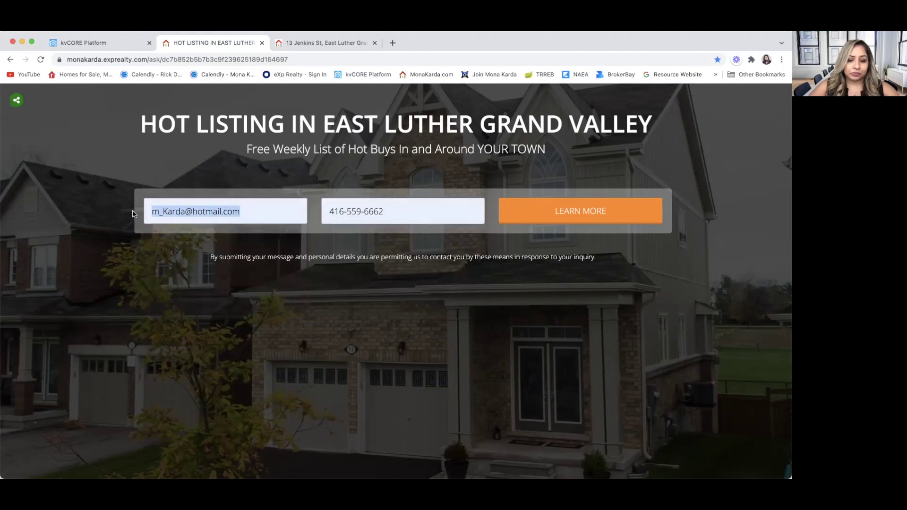
key("BackSpace")
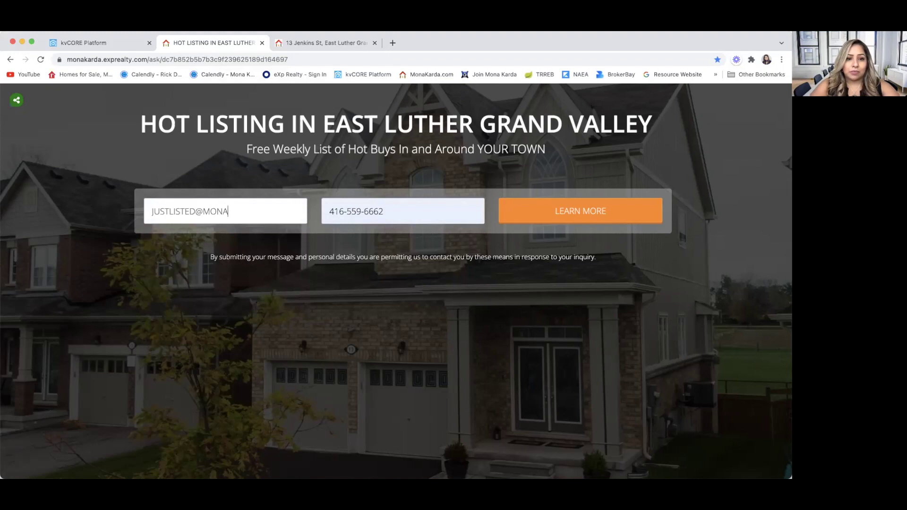
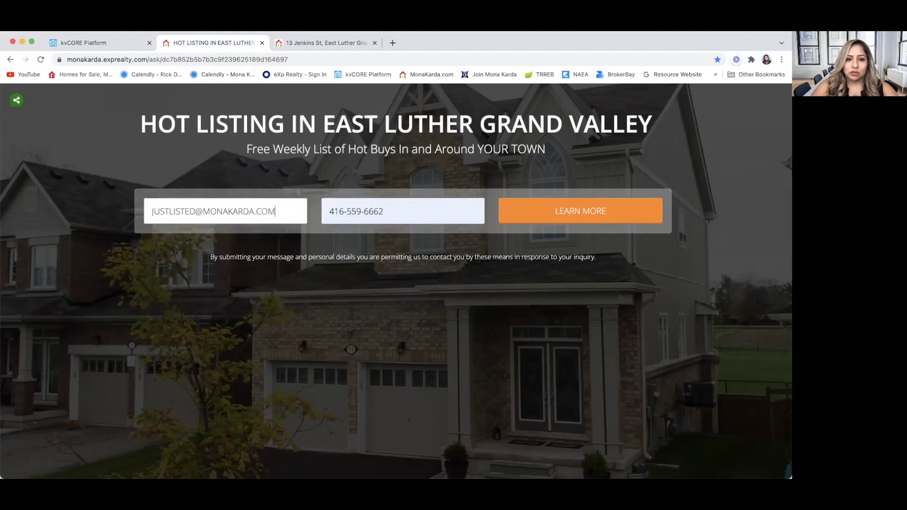
left_click(592, 211)
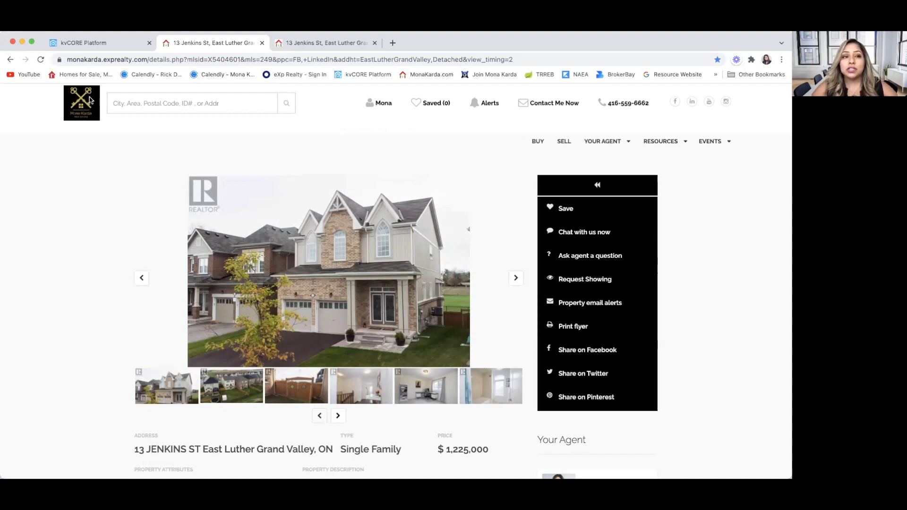
left_click(82, 45)
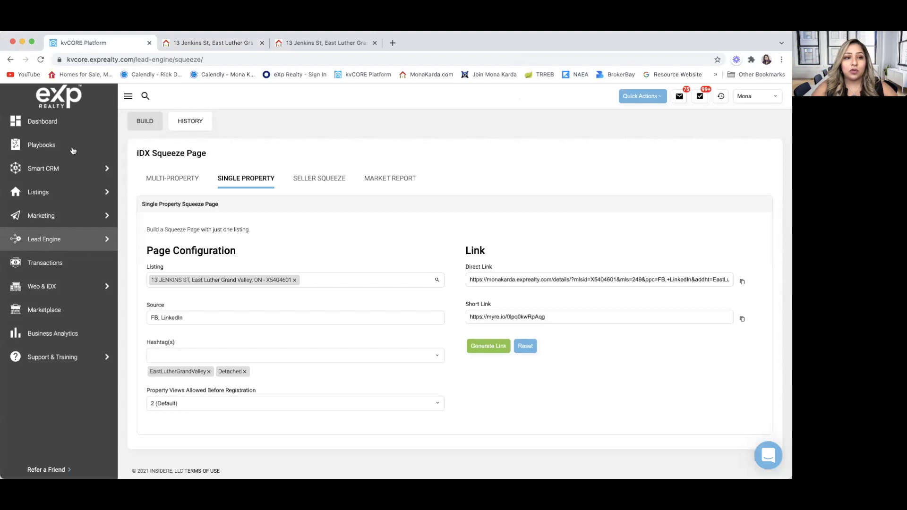
Step: Search Smart CRM contacts for the test lead's name and open the fourth matching record
left_click(66, 172)
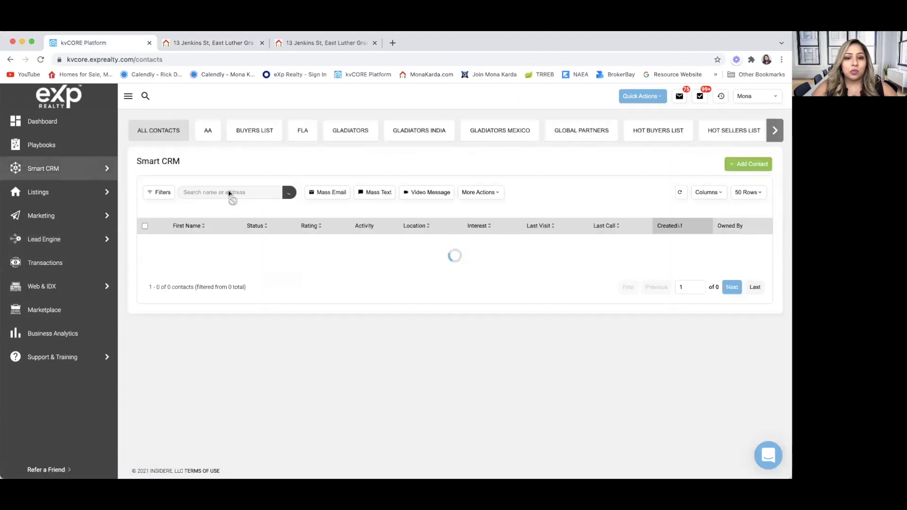
left_click(215, 192)
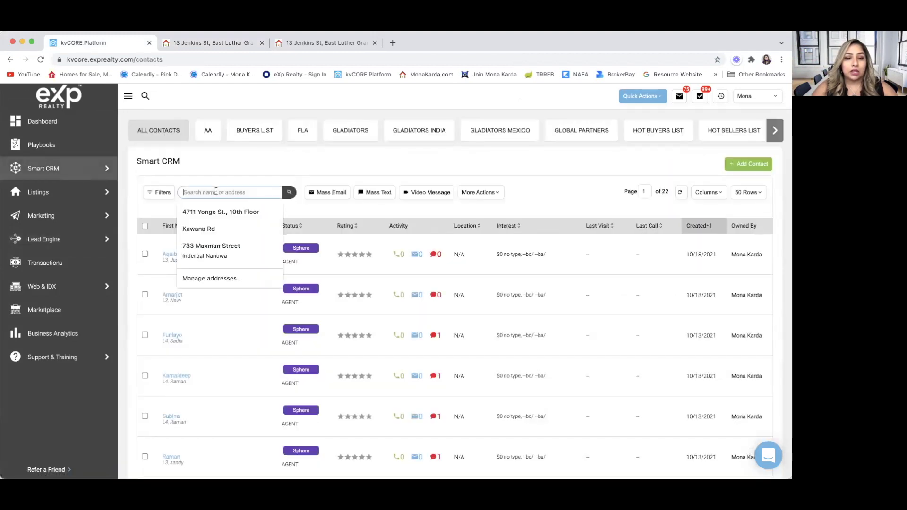
type("MONA")
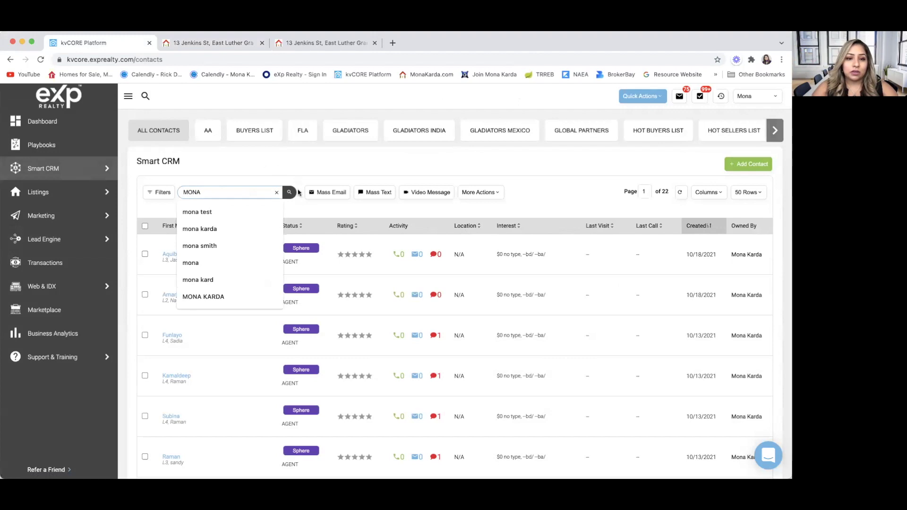
left_click(289, 192)
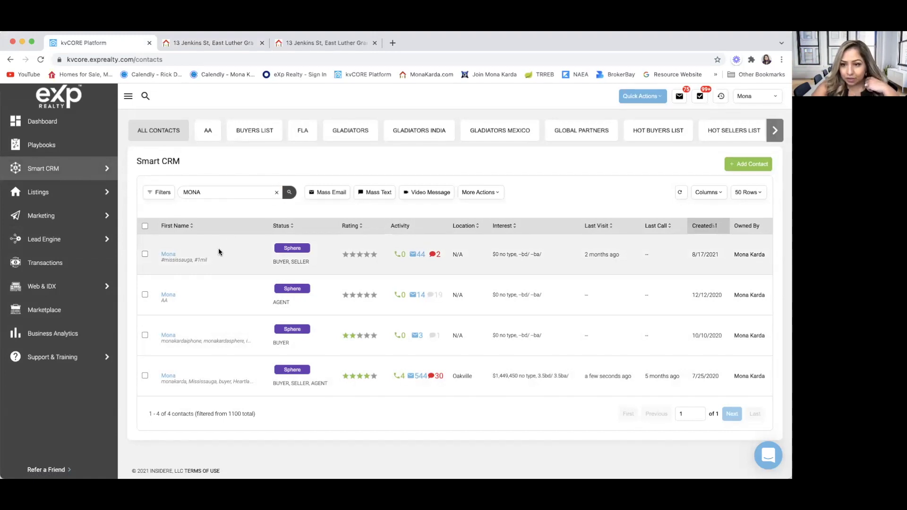
left_click(168, 254)
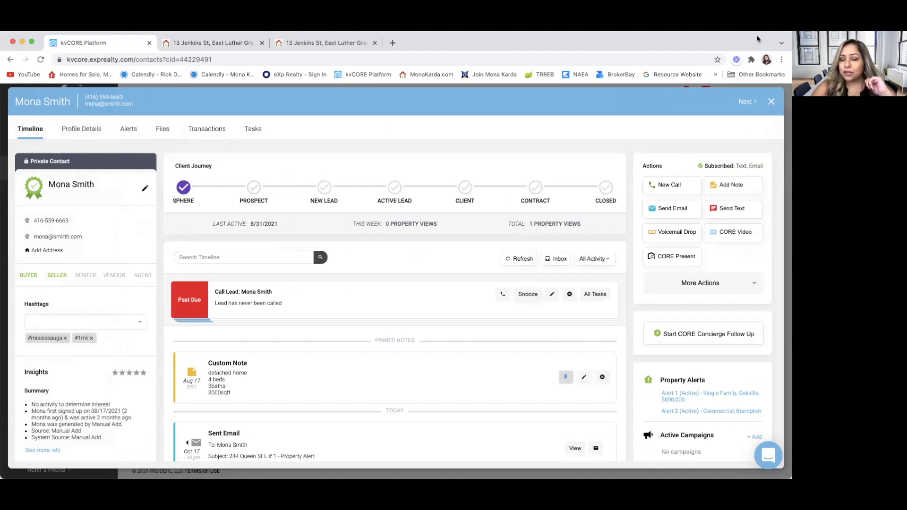
left_click(771, 101)
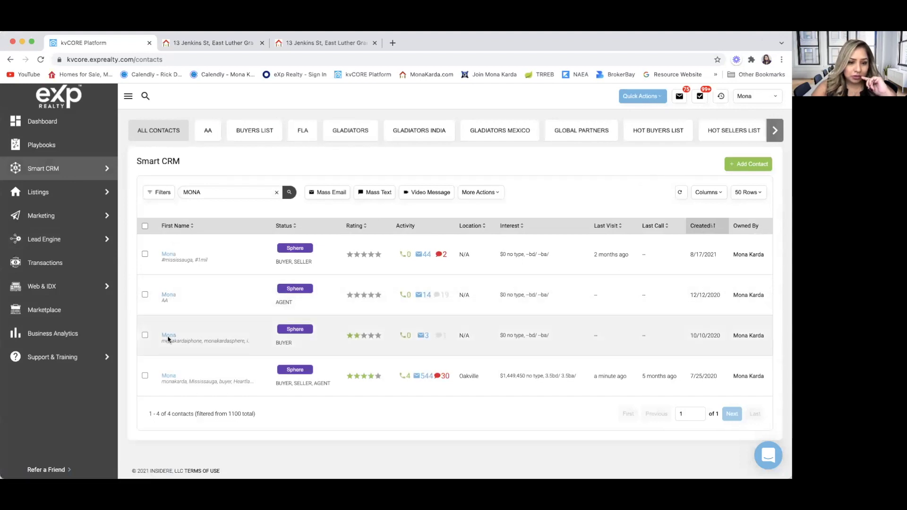
left_click(168, 376)
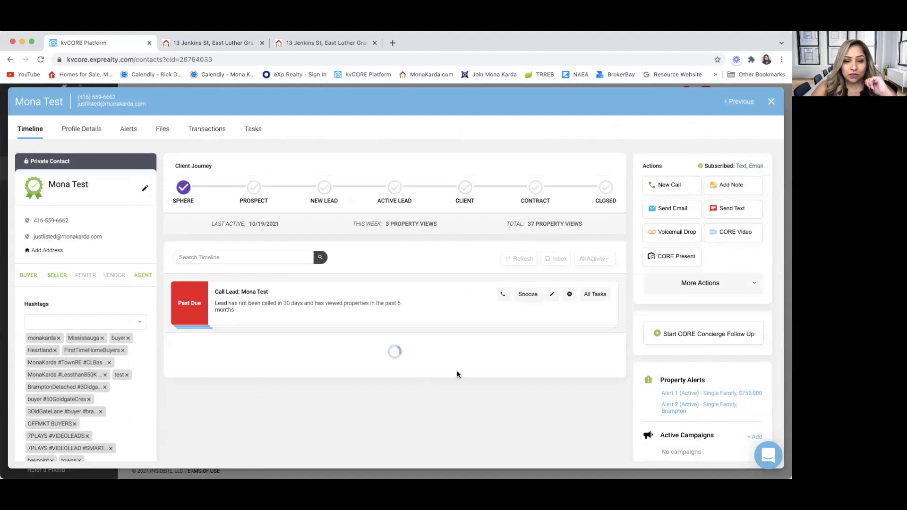
scroll(457, 372, "down", 5)
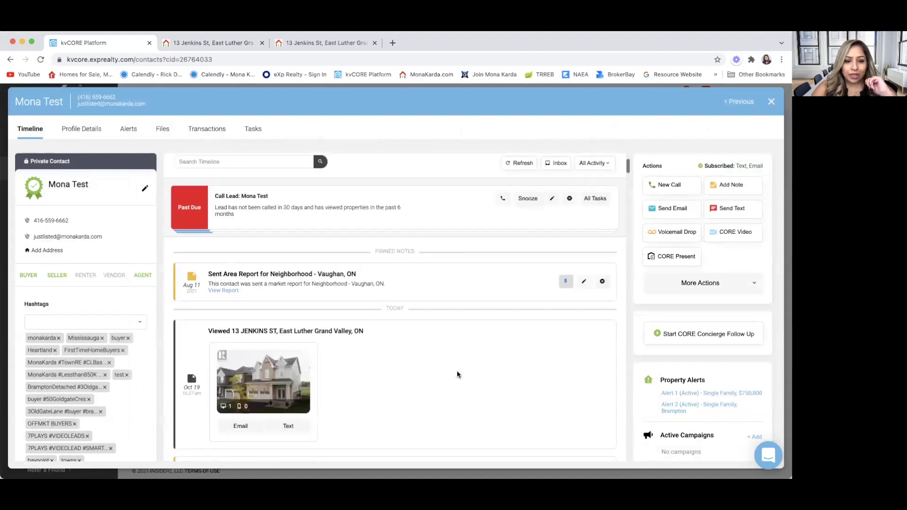
scroll(457, 374, "down", 1)
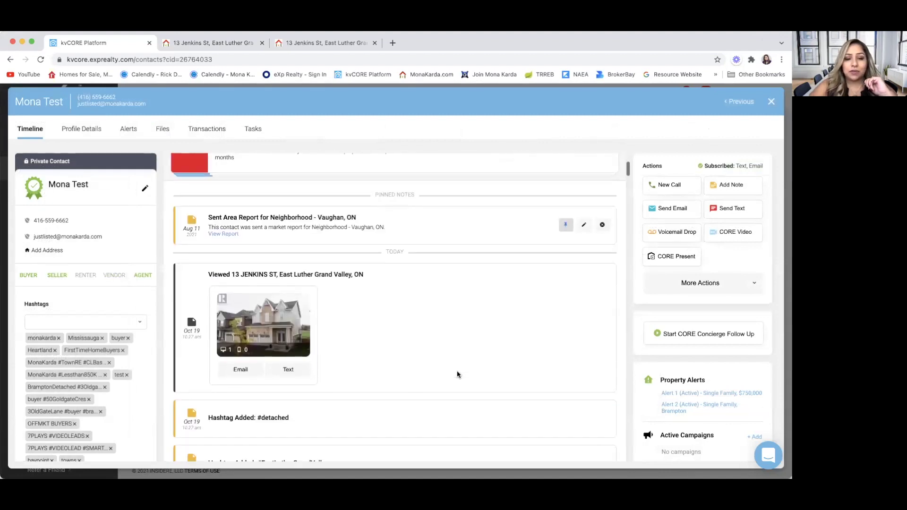
scroll(370, 300, "up", 1)
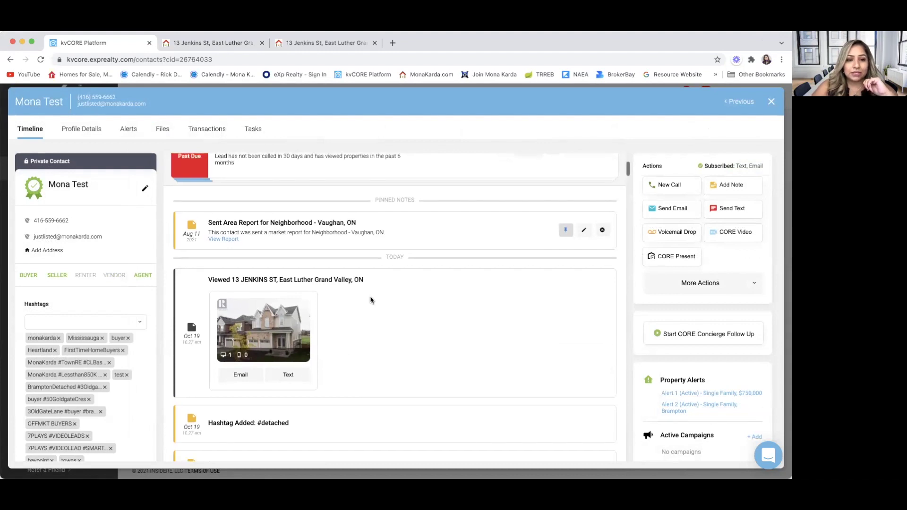
scroll(370, 300, "up", 5)
scroll(371, 300, "down", 3)
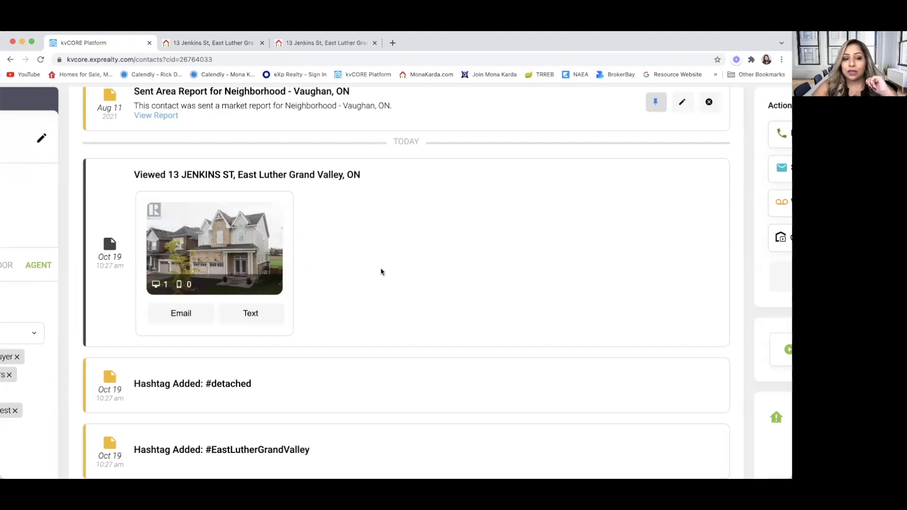
key("super+minus")
key("super+minus")
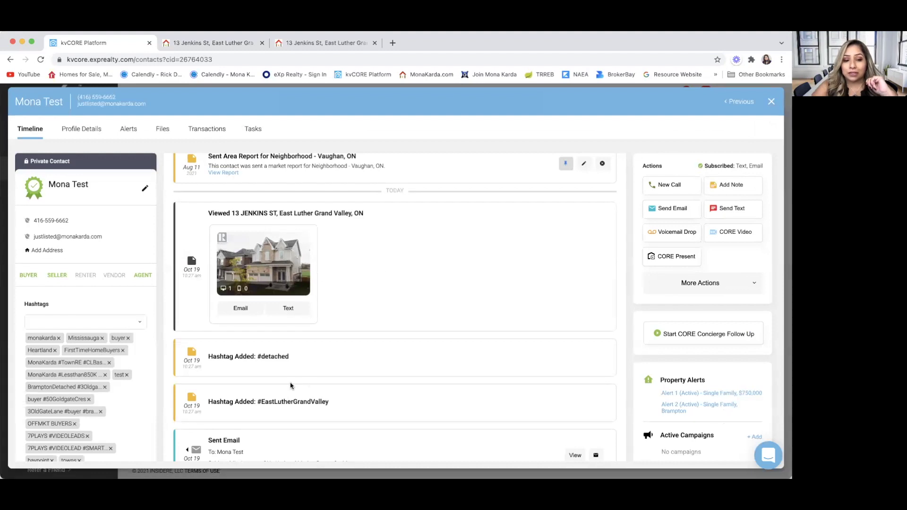
scroll(257, 399, "down", 1)
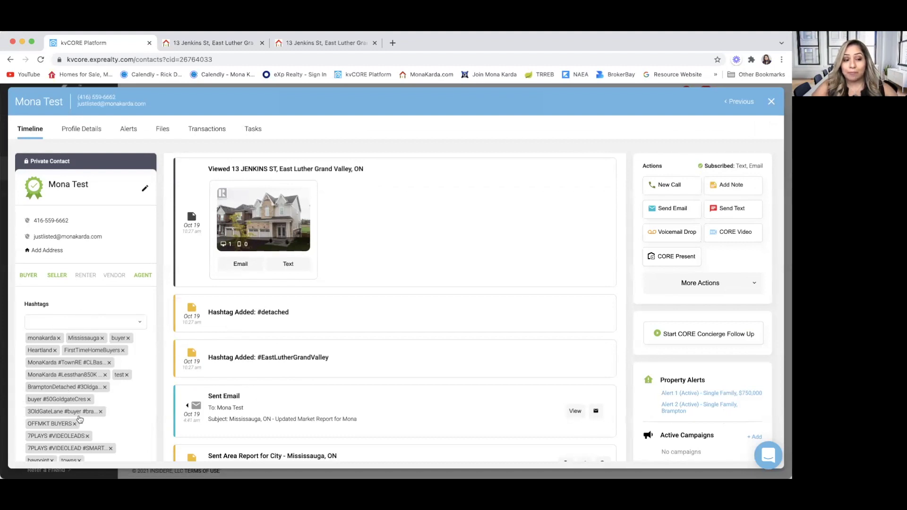
scroll(66, 421, "down", 2)
scroll(62, 324, "up", 2)
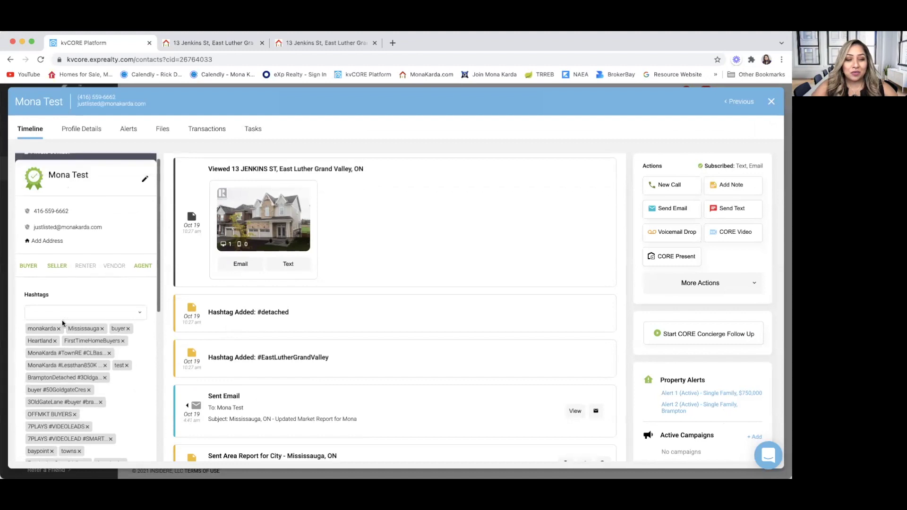
scroll(292, 357, "down", 3)
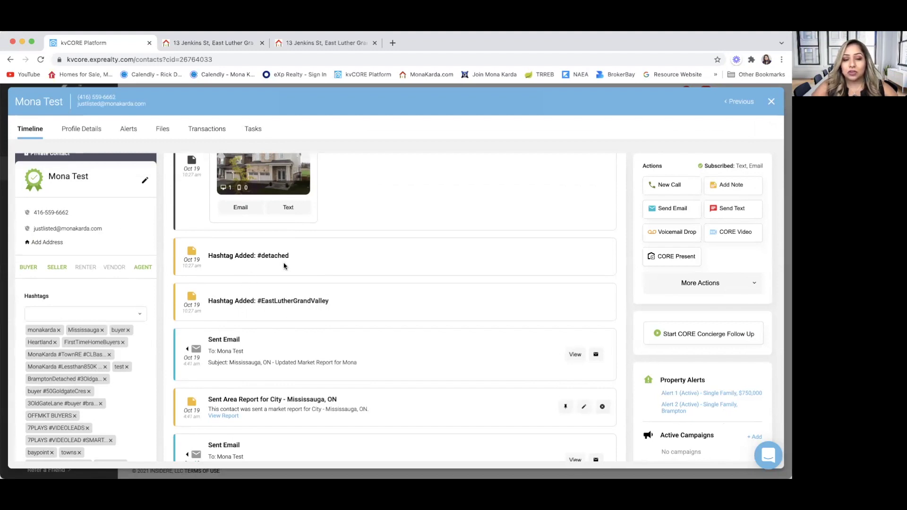
scroll(284, 266, "up", 3)
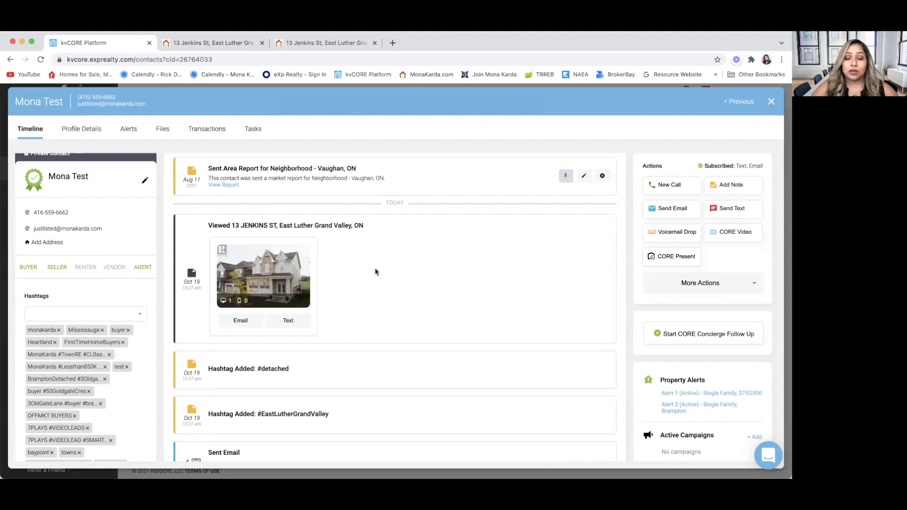
Step: Filter the Smart CRM contacts by the EastLutherGrandValley hashtag in Contact Details
left_click(771, 101)
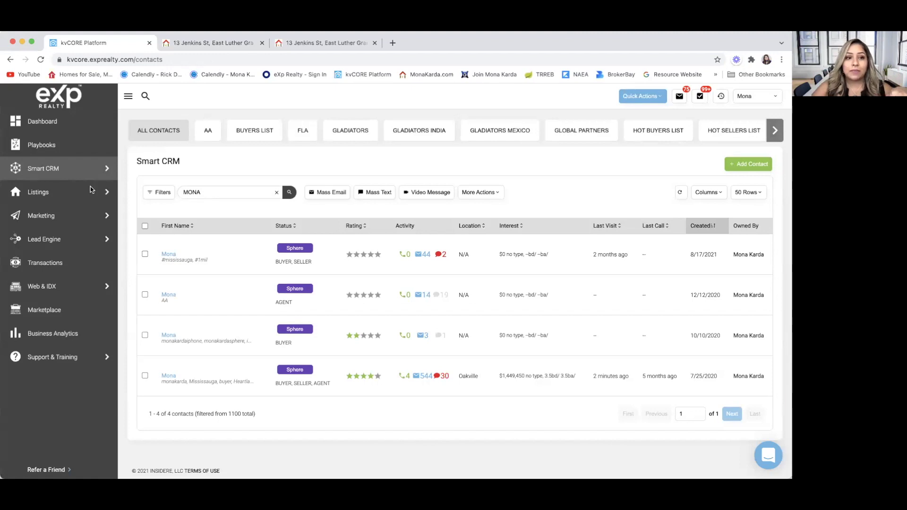
left_click(146, 192)
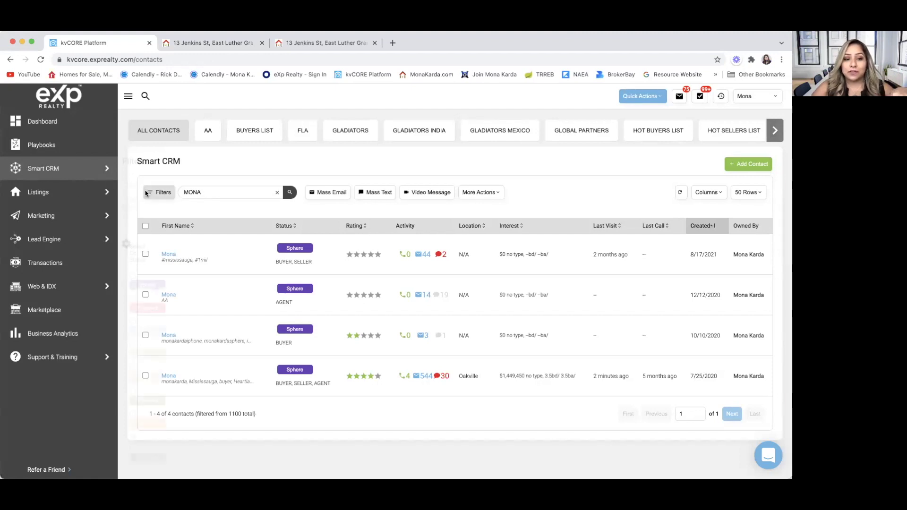
scroll(174, 347, "down", 1)
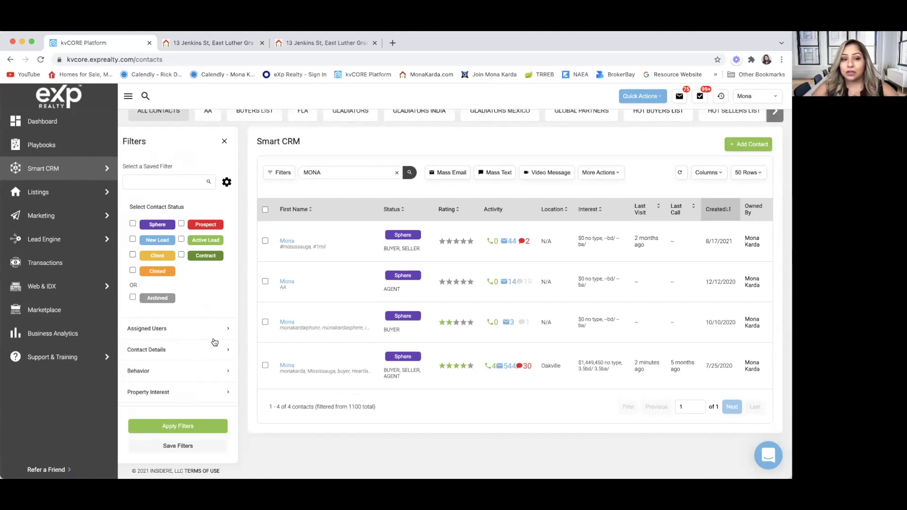
left_click(225, 350)
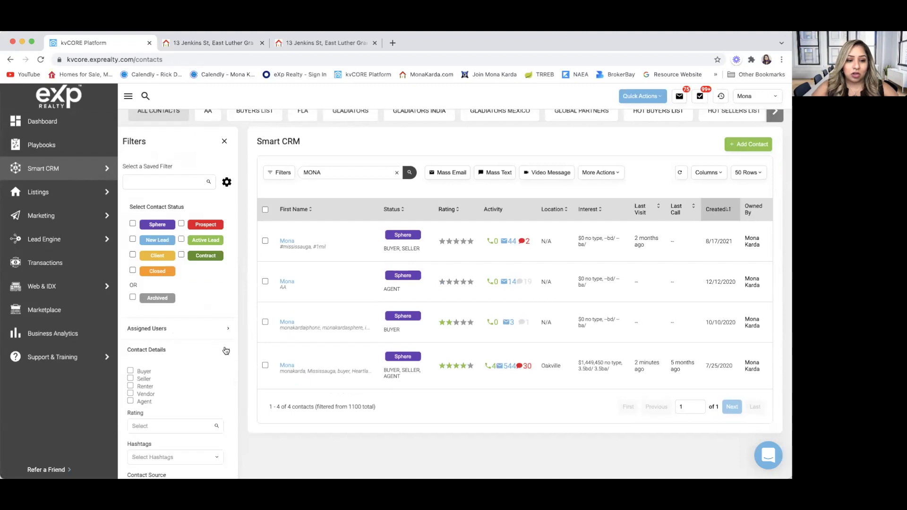
scroll(207, 377, "down", 3)
left_click(173, 373)
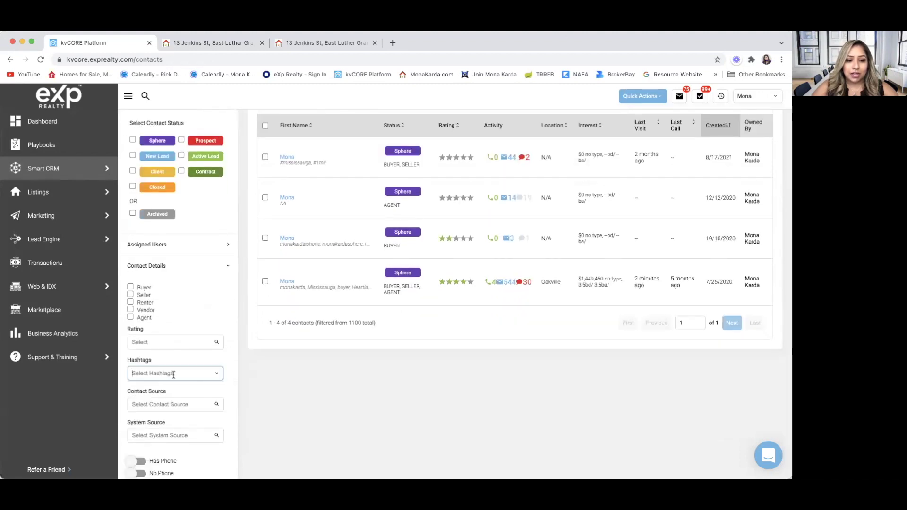
type("E")
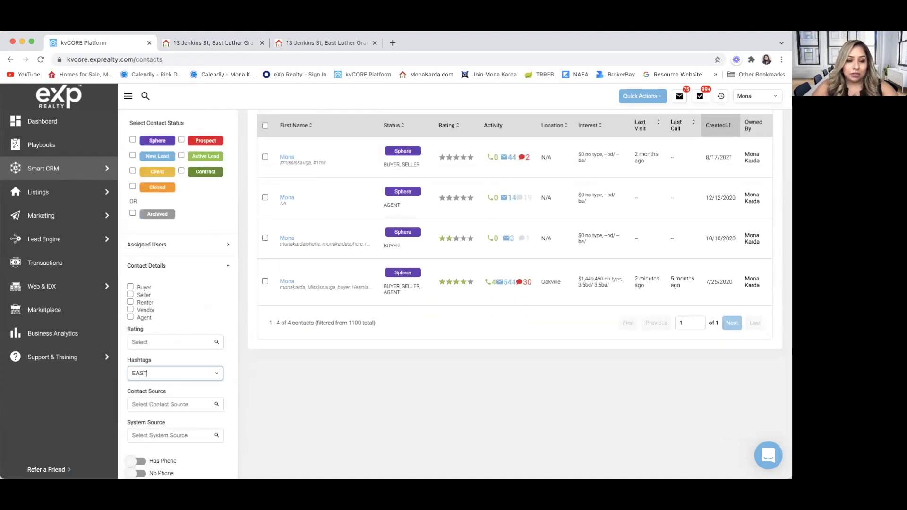
type("AST")
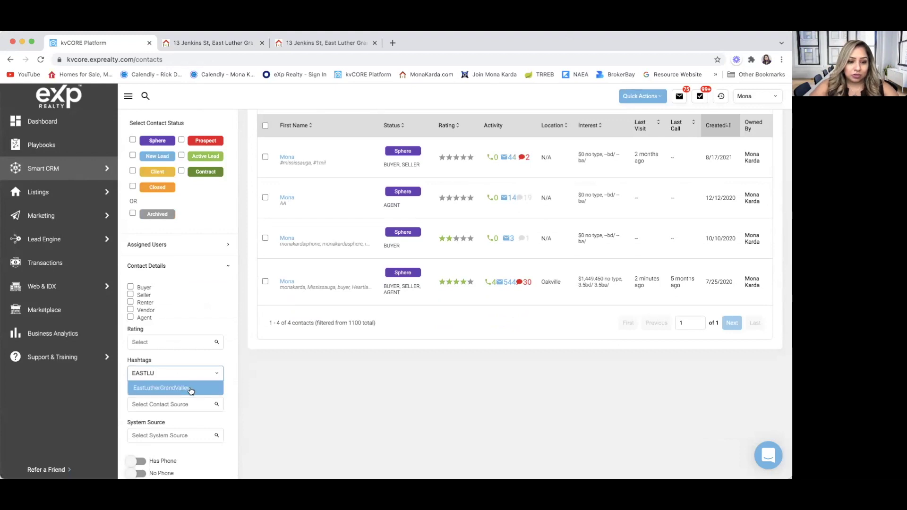
left_click(192, 387)
scroll(207, 411, "down", 9)
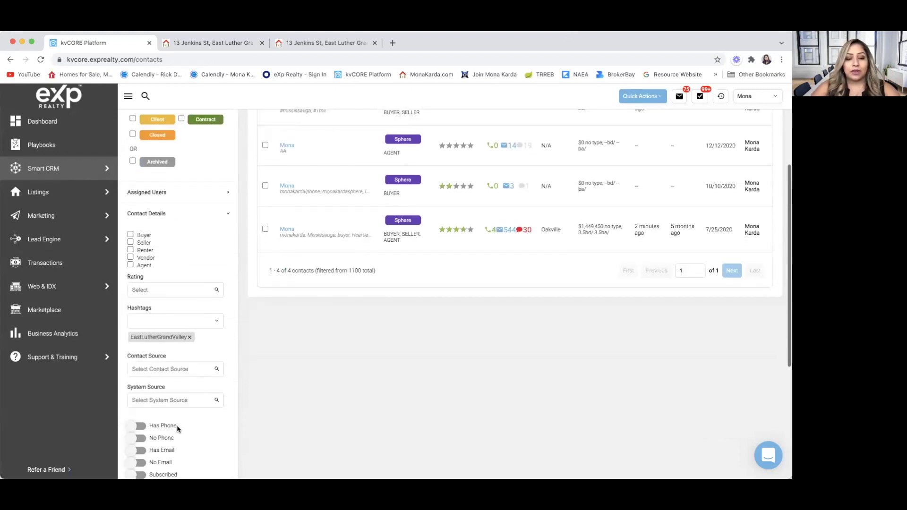
left_click(178, 427)
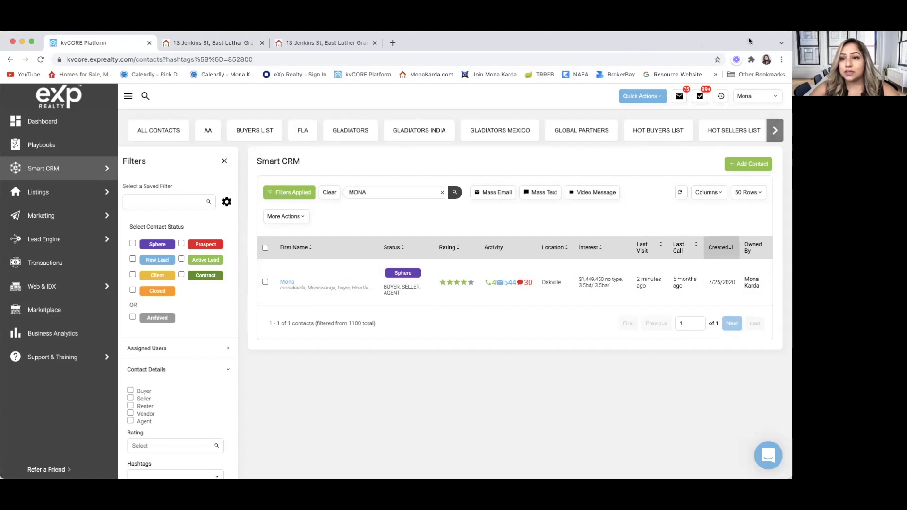
left_click(225, 161)
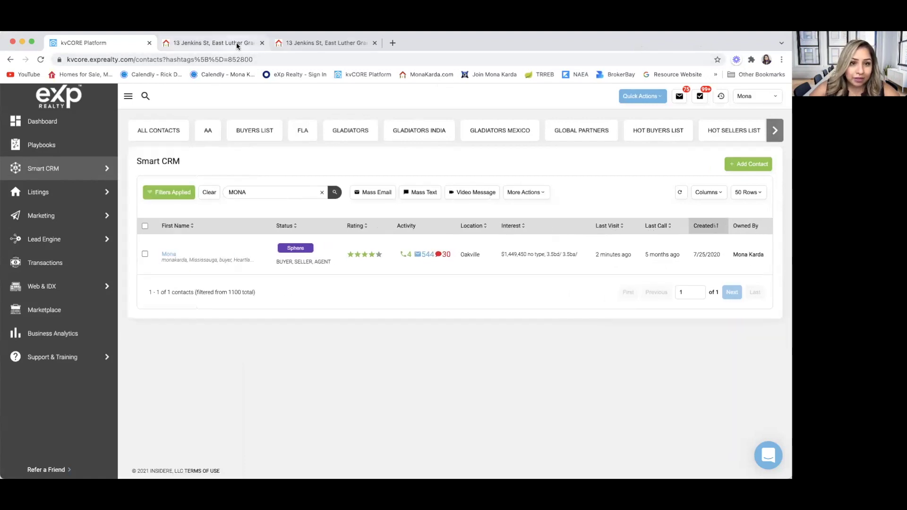
left_click(237, 44)
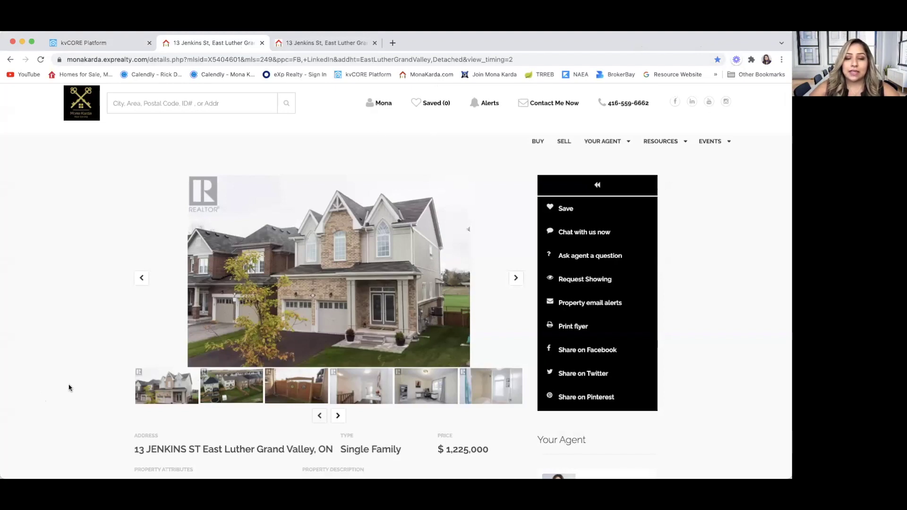
scroll(68, 386, "down", 6)
scroll(69, 384, "up", 6)
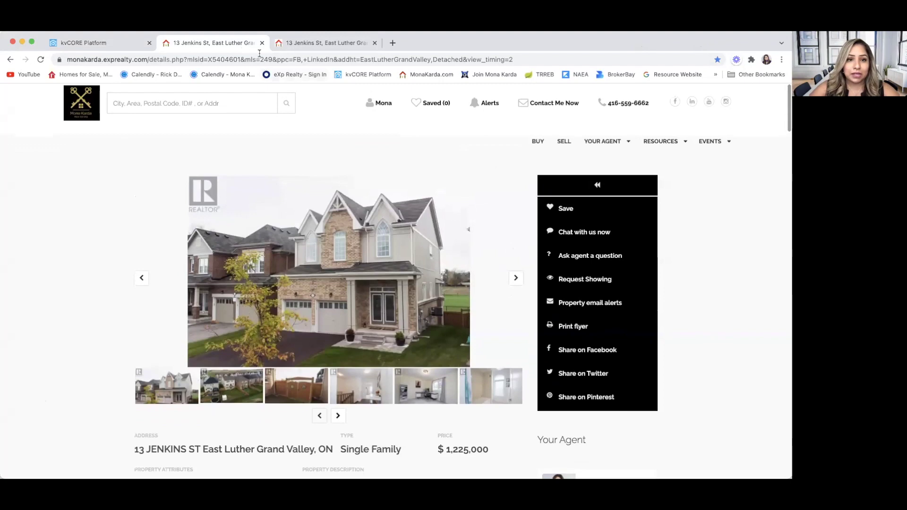
left_click(262, 43)
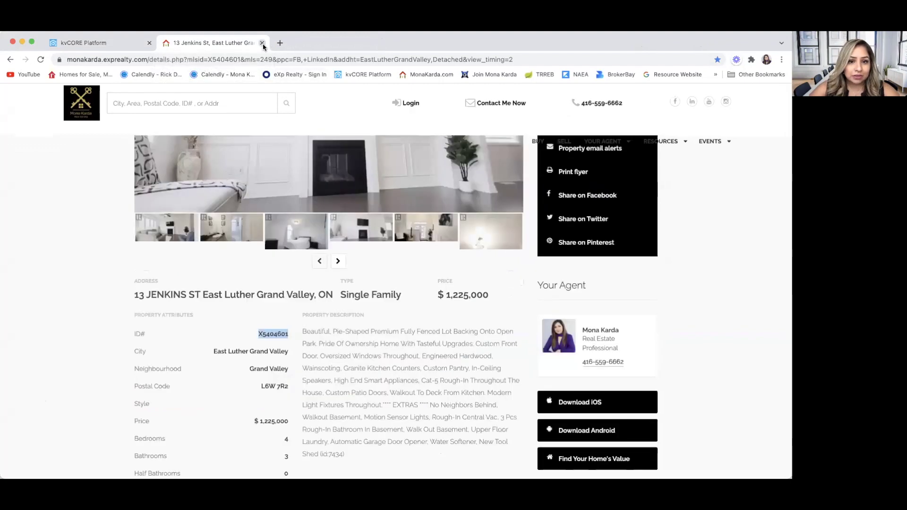
left_click(262, 43)
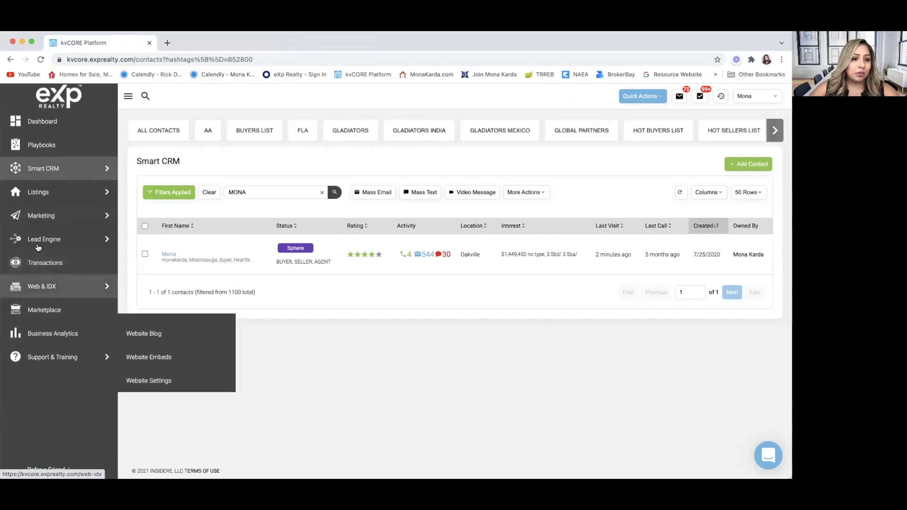
mouse_move(38, 247)
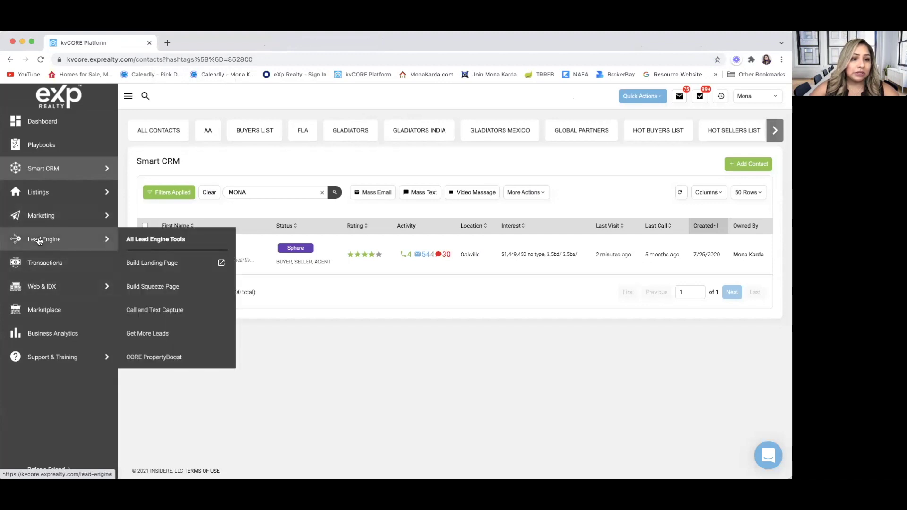
Step: Open the Lead Engine squeeze page builder and add City: Oakville, ON as a search location
left_click(158, 289)
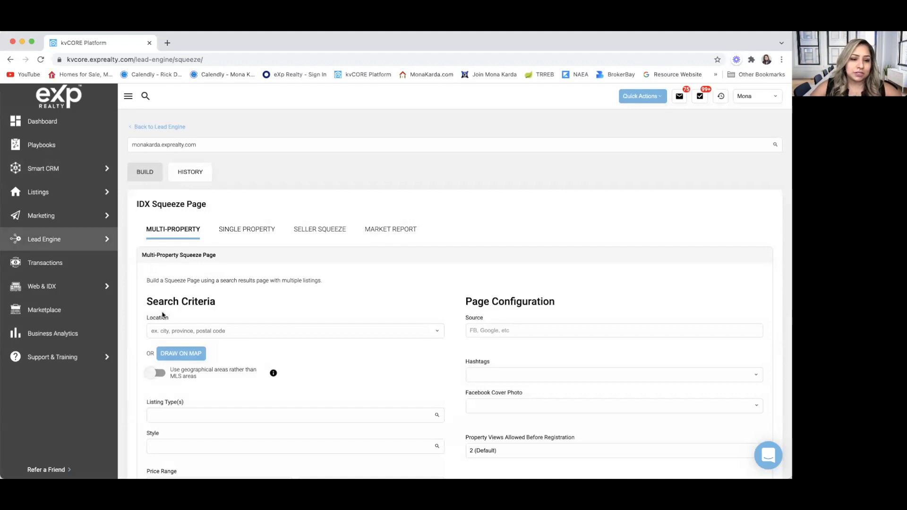
left_click(183, 333)
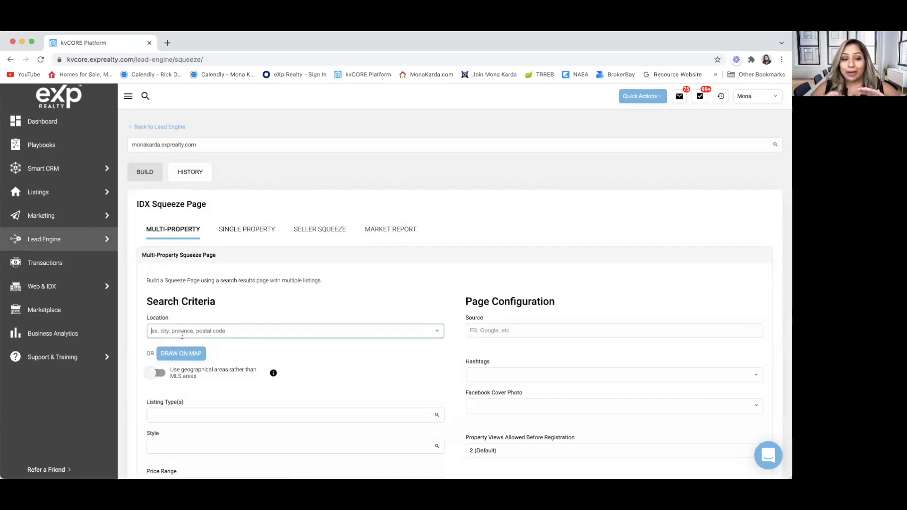
type("OAKVILLE")
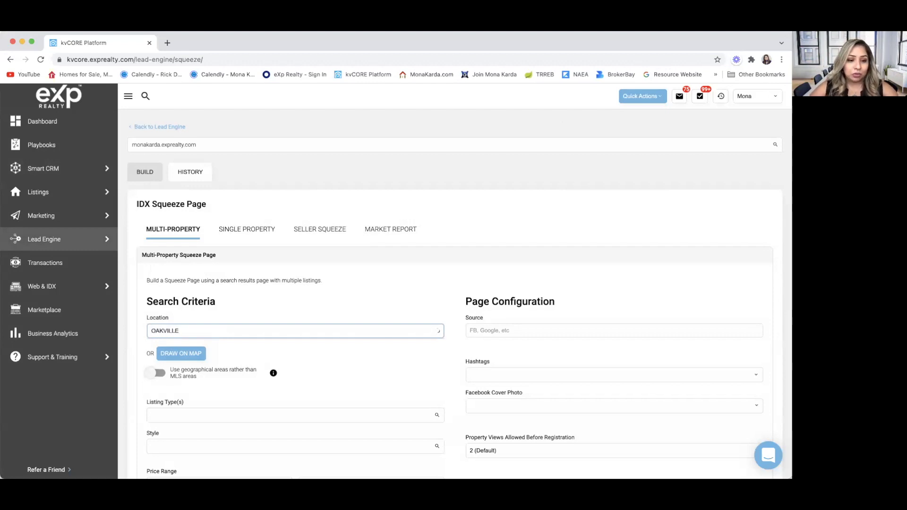
left_click(185, 345)
Step: Add City: Mississauga, ON as a second search location
left_click(185, 331)
type("MISSISS")
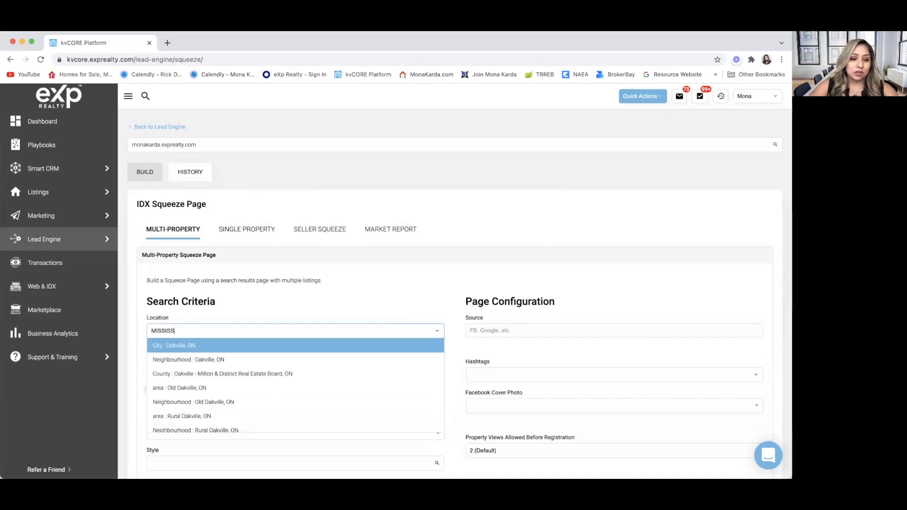
left_click(189, 329)
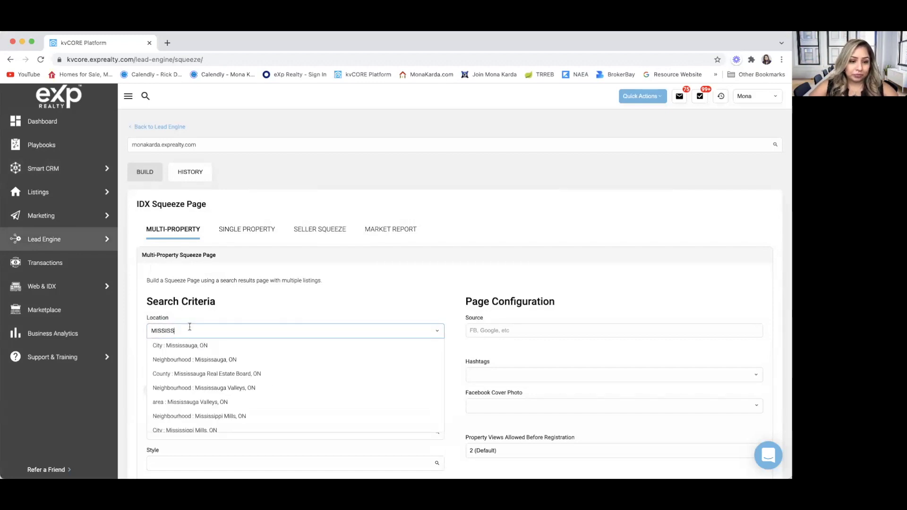
left_click(191, 345)
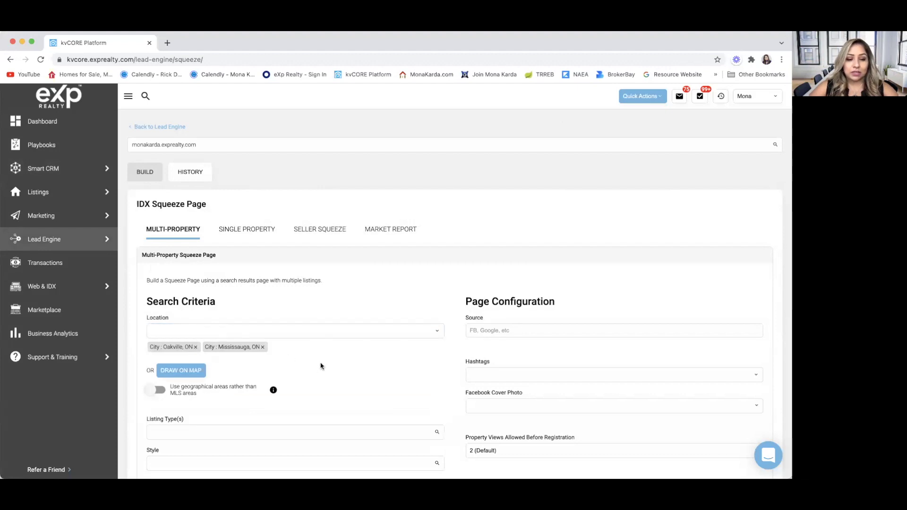
scroll(321, 366, "down", 2)
scroll(306, 320, "down", 2)
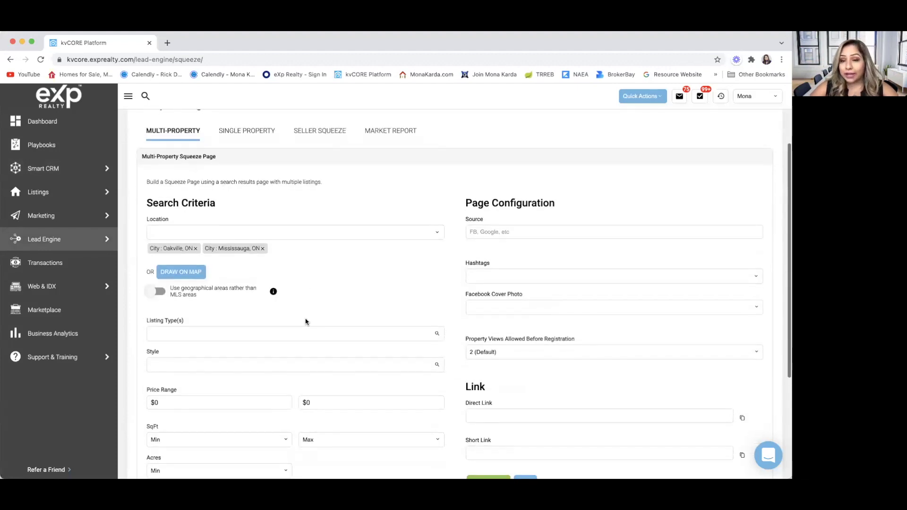